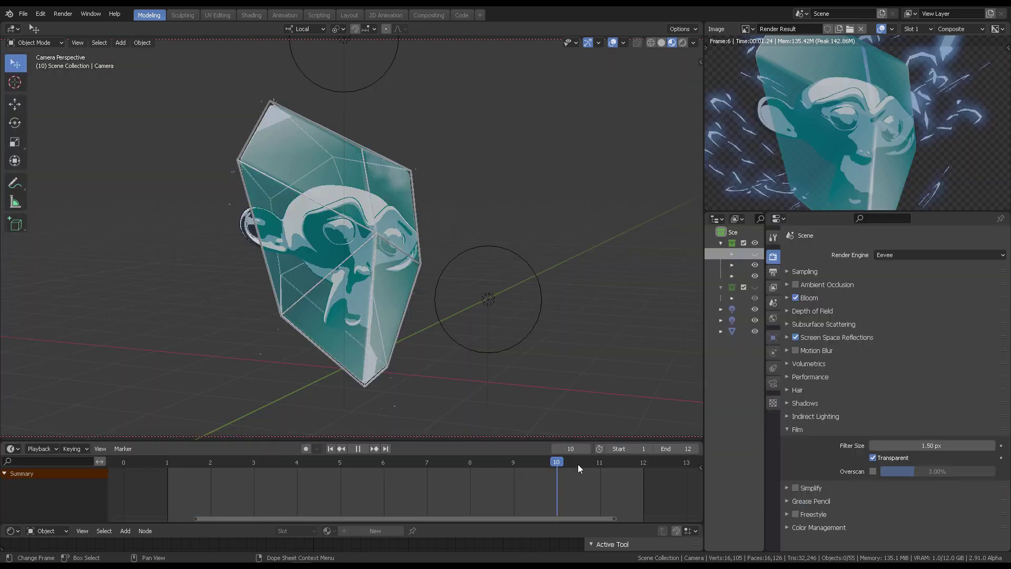
- Scrub the animation and inspect the head in the render's alpha channel
mouse_move(578, 464)
mouse_down()
mouse_move(574, 474)
mouse_move(182, 474)
mouse_up()
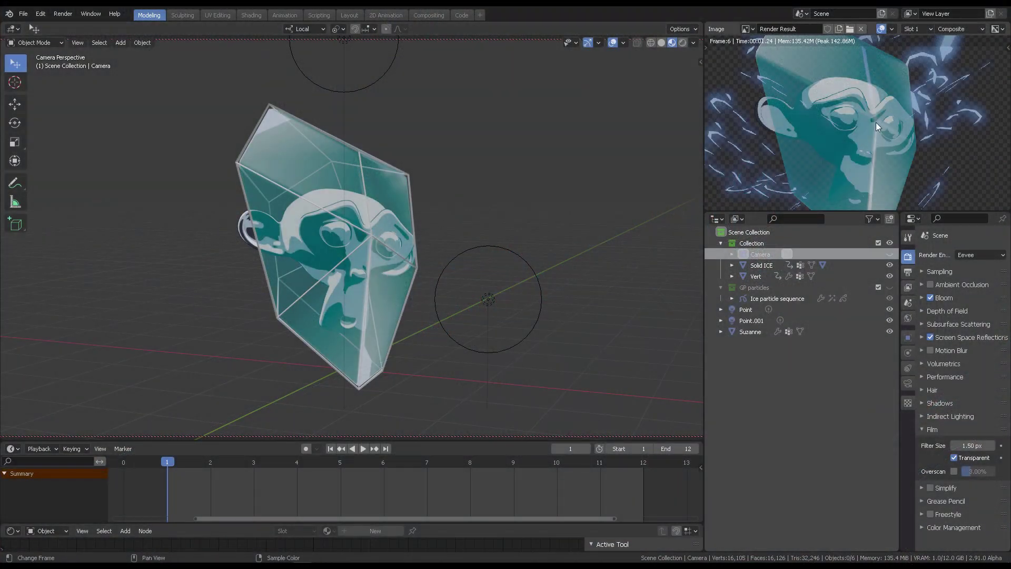
scroll(877, 122, down, 2)
scroll(878, 125, down, 1)
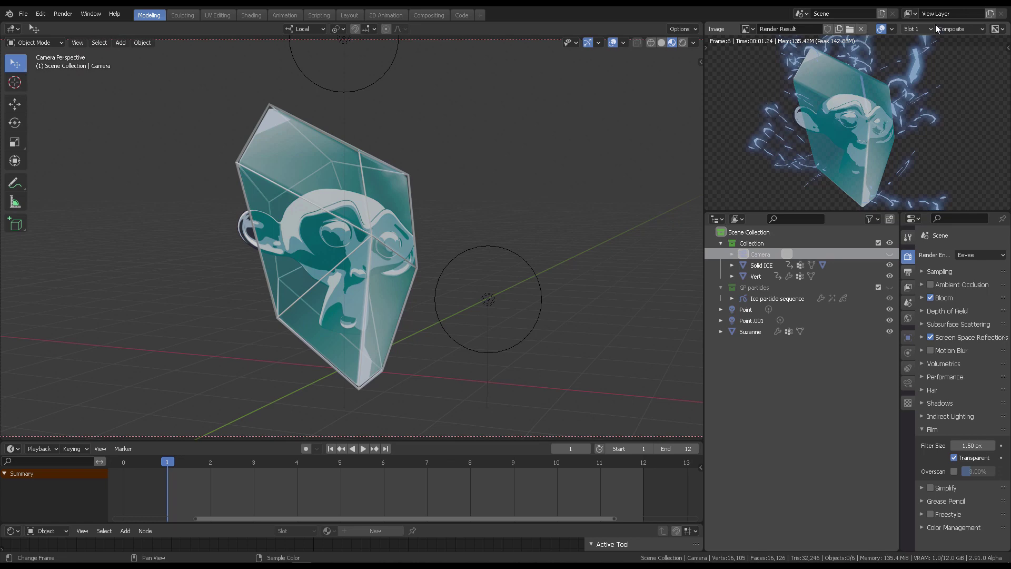
click(997, 30)
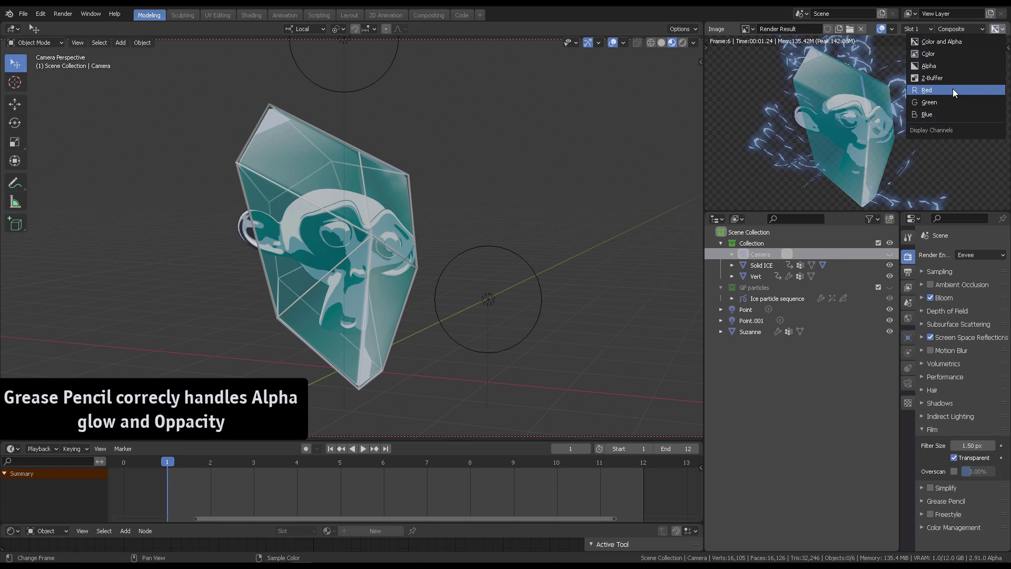
click(940, 65)
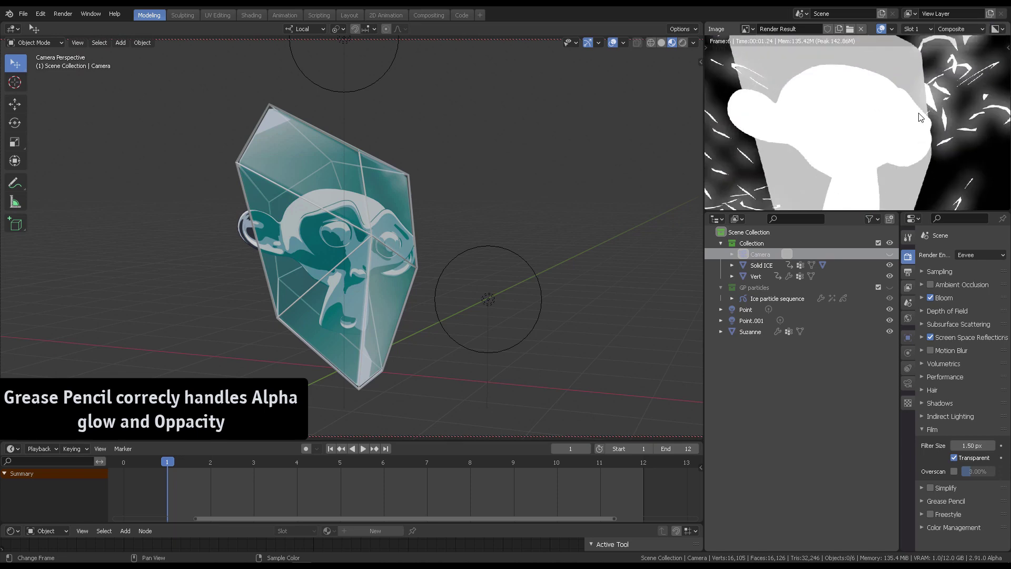
mouse_move(919, 117)
middle_down()
mouse_move(910, 103)
mouse_move(910, 131)
middle_up()
scroll(909, 103, up, 3)
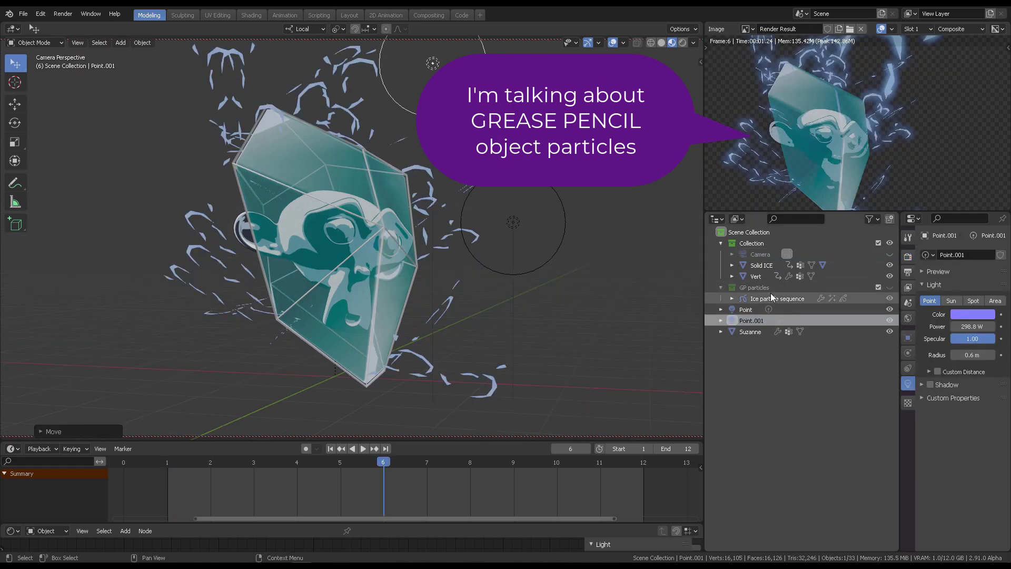
- Enable Use Lights on the Ice particle sequence and switch the viewport to Rendered shading
click(779, 299)
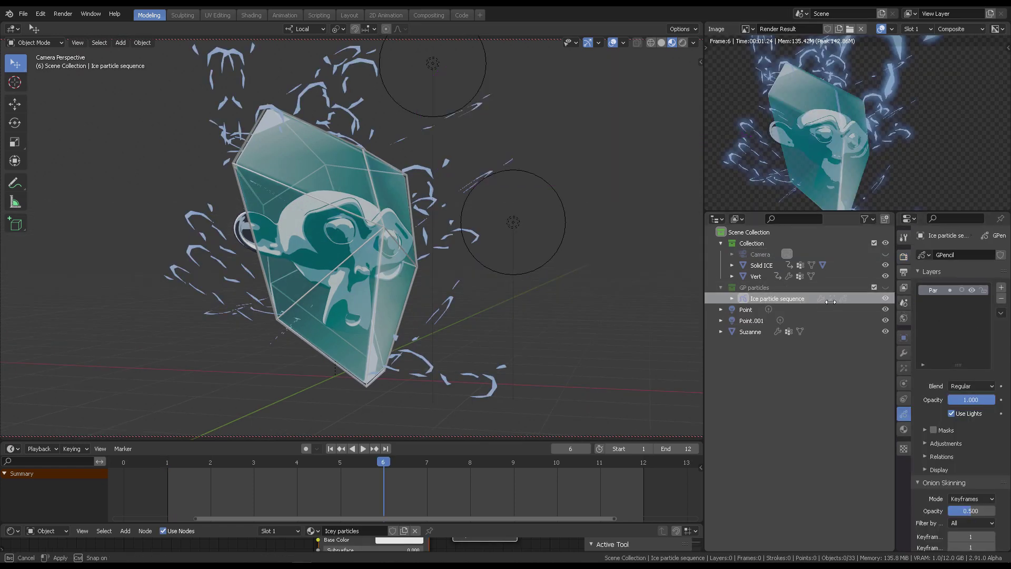
drag(897, 302, 707, 302)
click(742, 344)
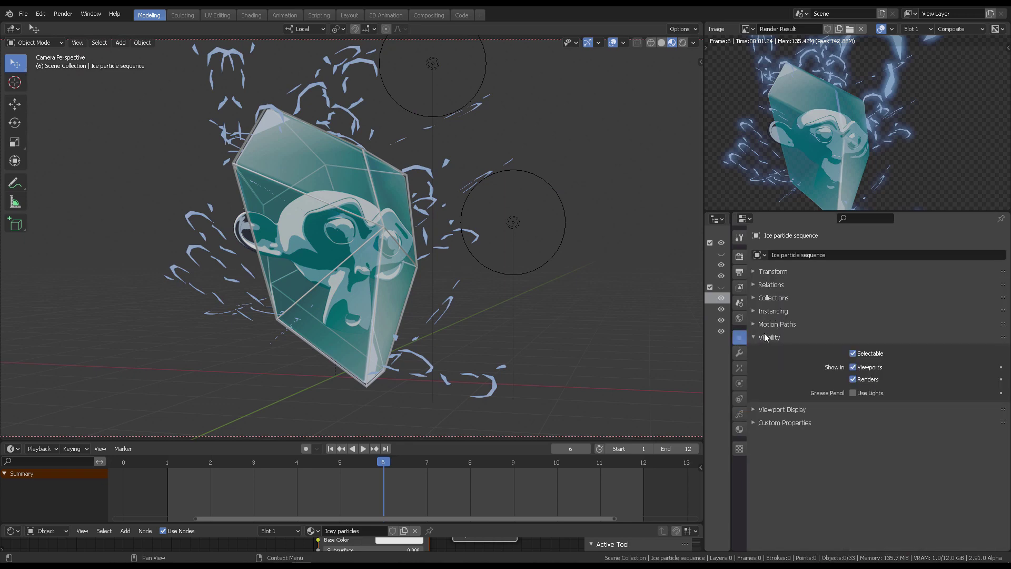
click(853, 393)
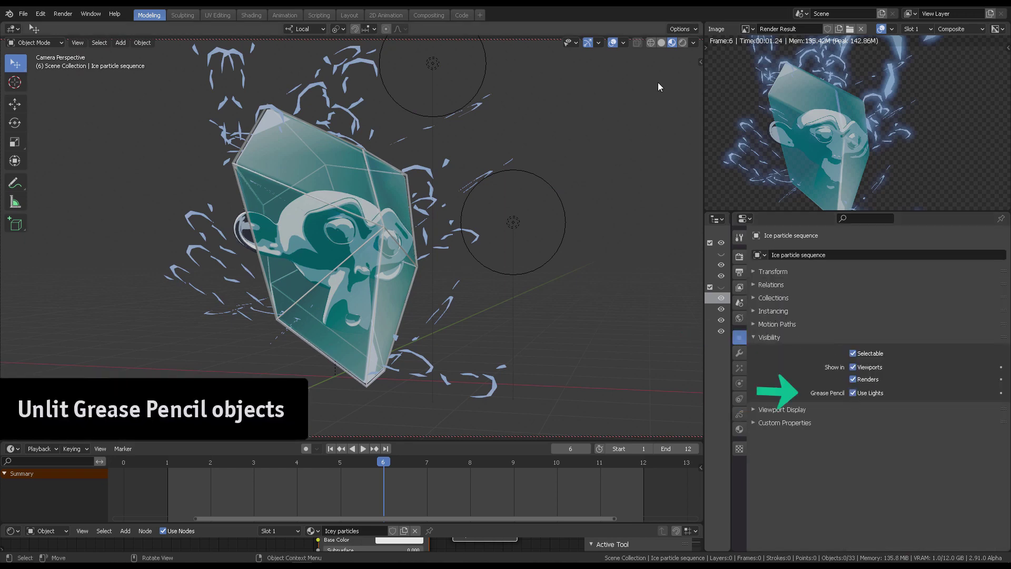
click(681, 42)
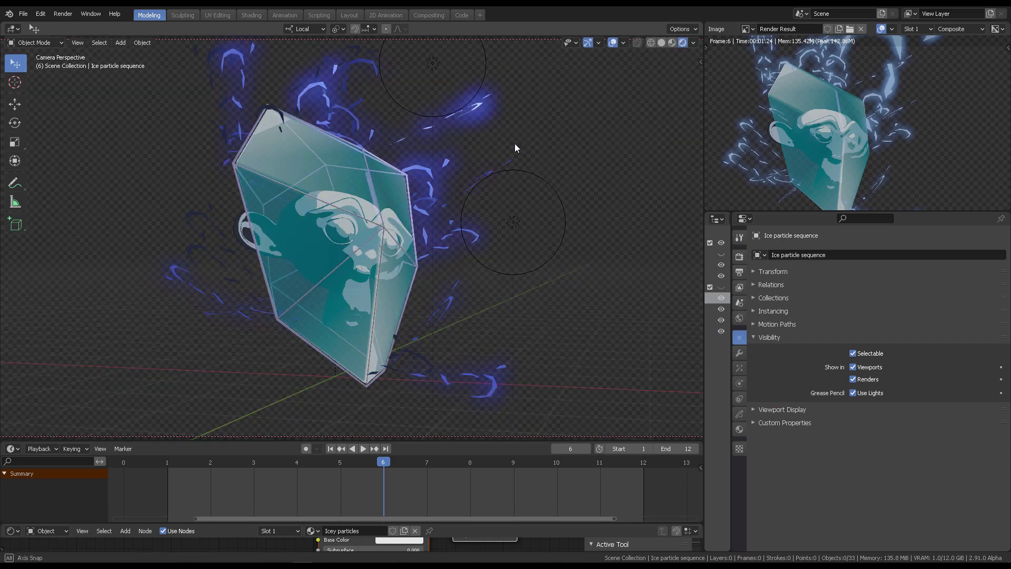
- Move the Point light to a new spot at the upper right of the ice head
mouse_move(468, 165)
middle_down()
mouse_move(457, 174)
mouse_move(537, 175)
middle_up()
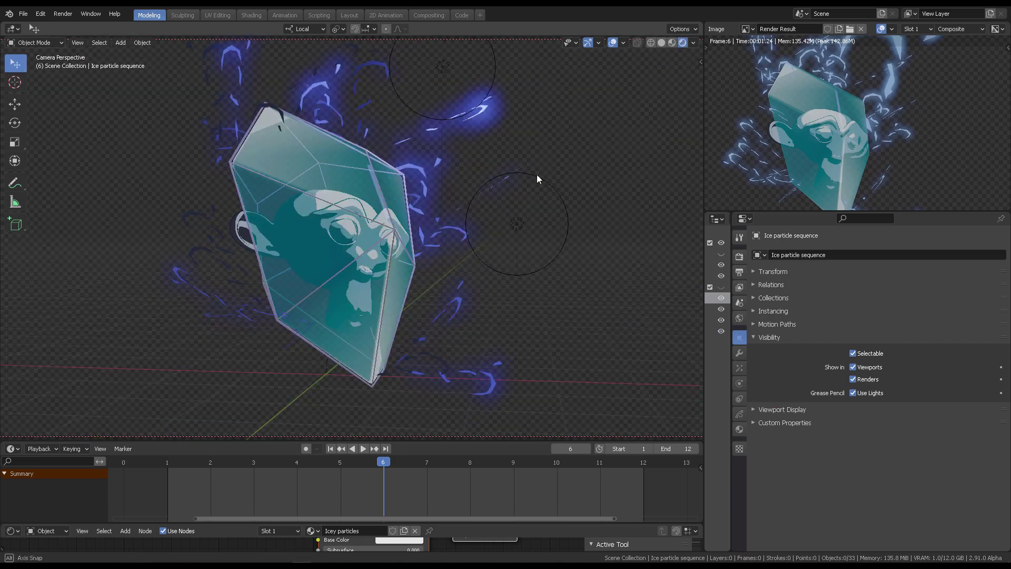
click(518, 223)
key(g)
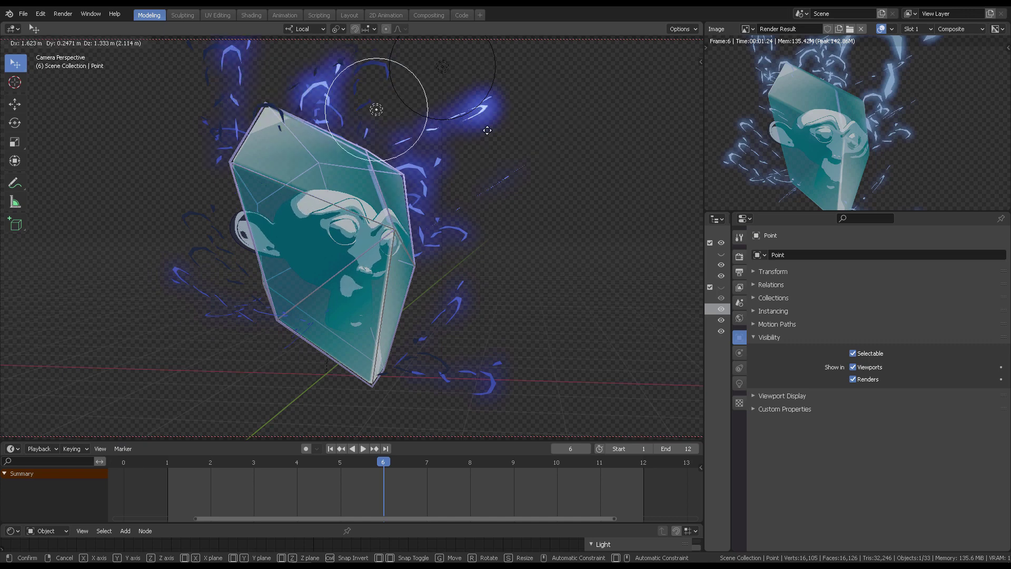
click(488, 153)
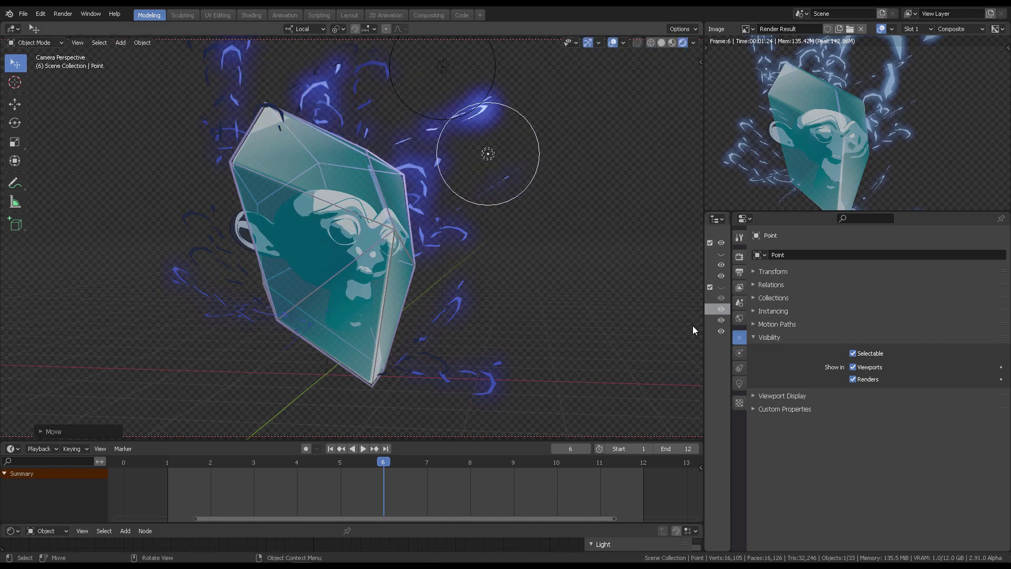
- Disable Use Lights on the Ice particle sequence so the strokes stay pale, then play the animation
drag(985, 329, 997, 329)
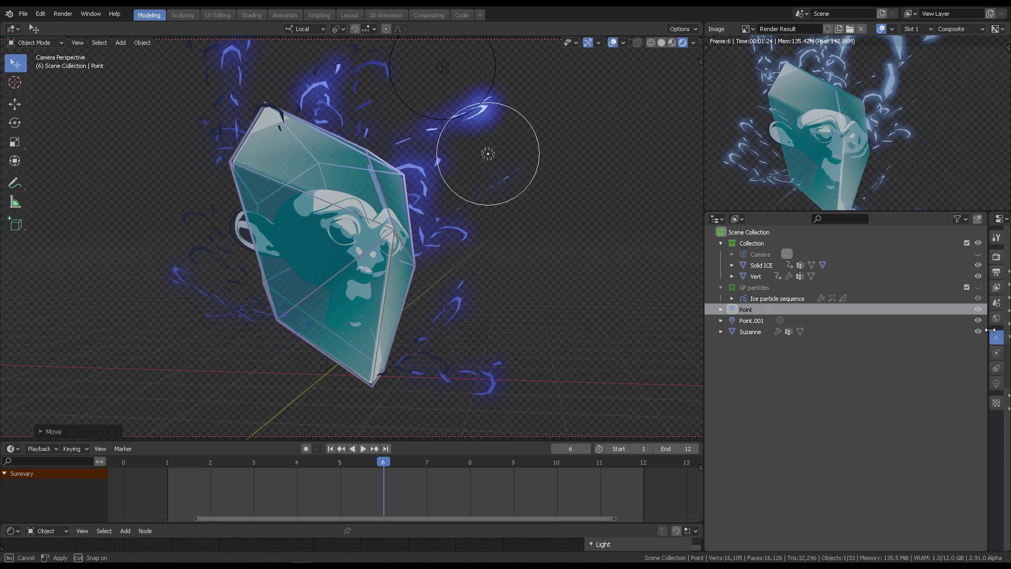
click(765, 299)
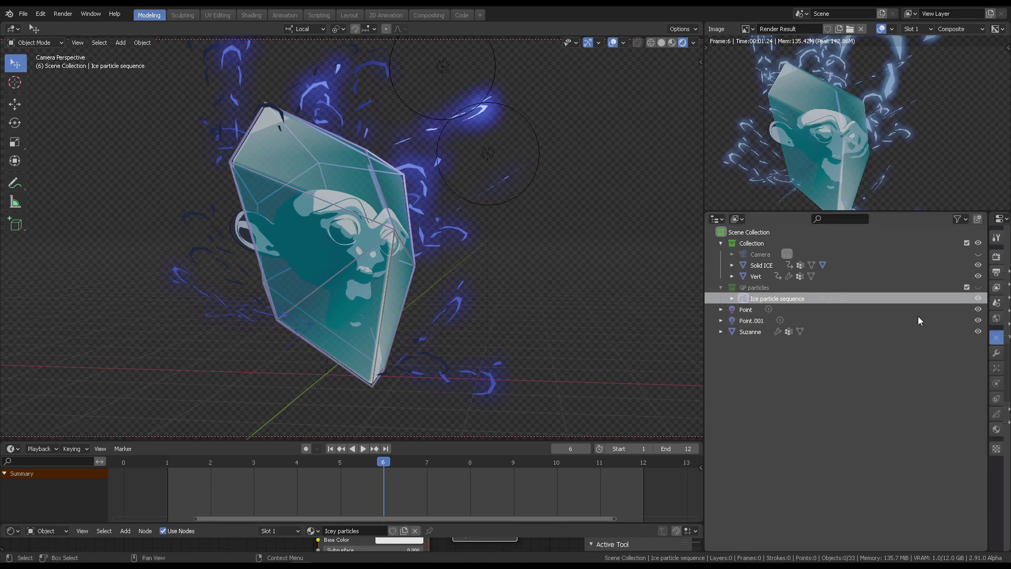
mouse_move(990, 308)
mouse_down()
mouse_move(773, 317)
mouse_move(731, 340)
mouse_up()
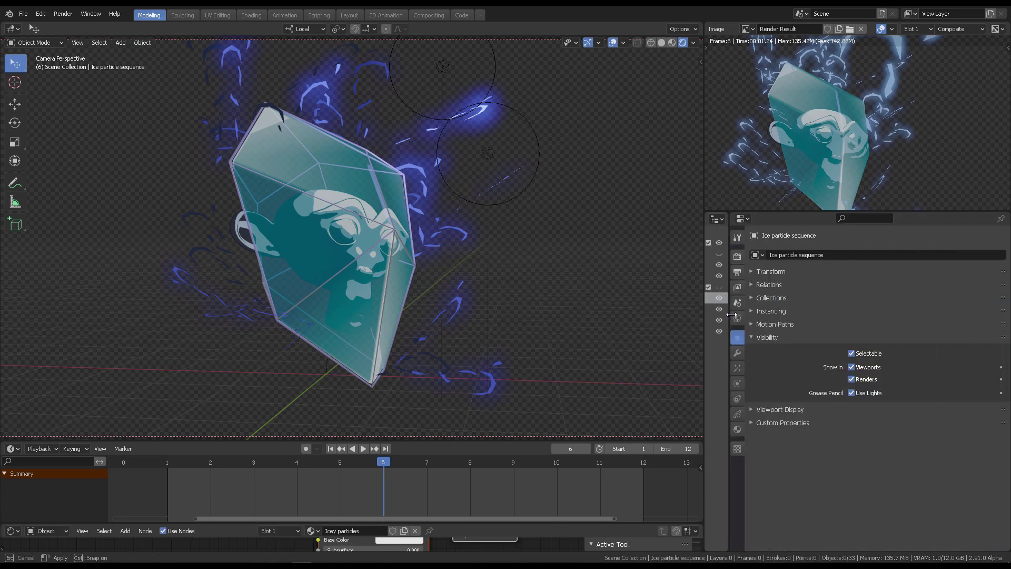
click(851, 393)
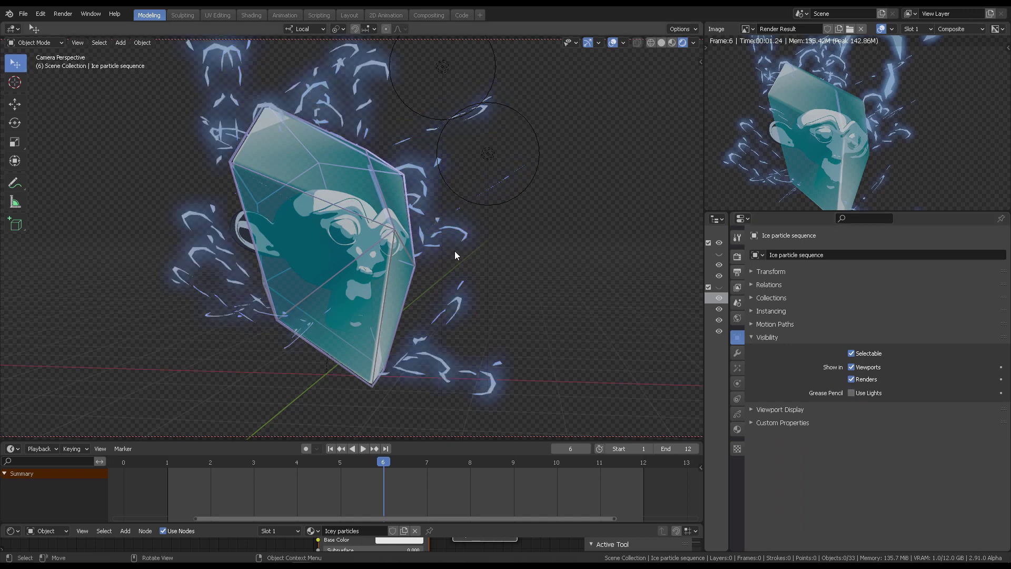
key(space)
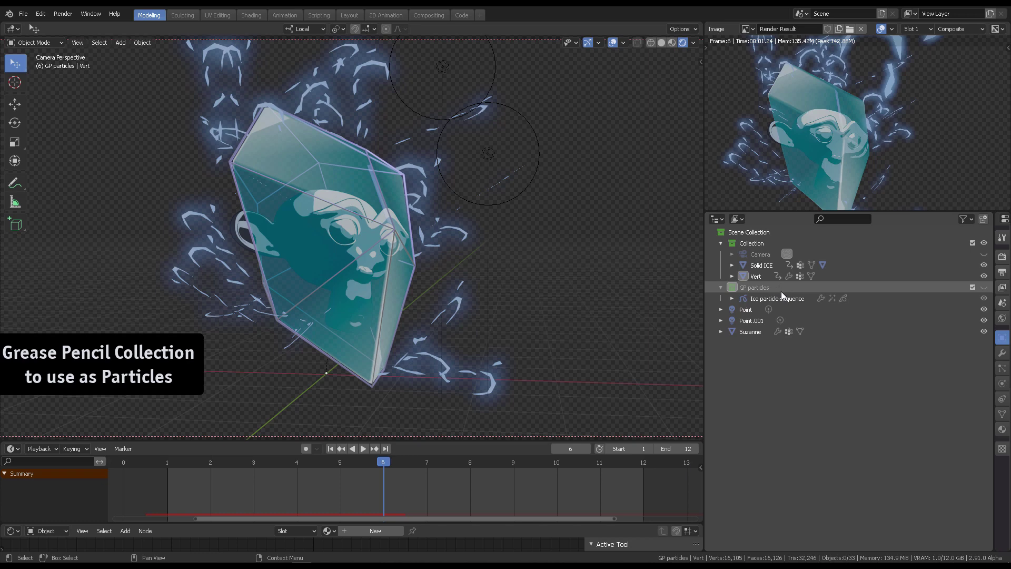
click(331, 135)
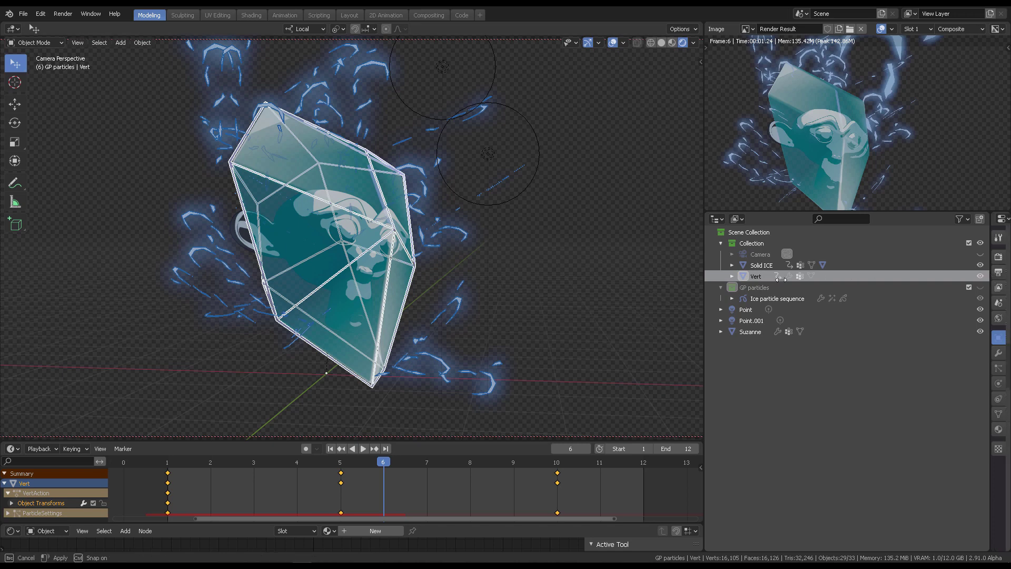
drag(994, 278, 747, 278)
click(756, 371)
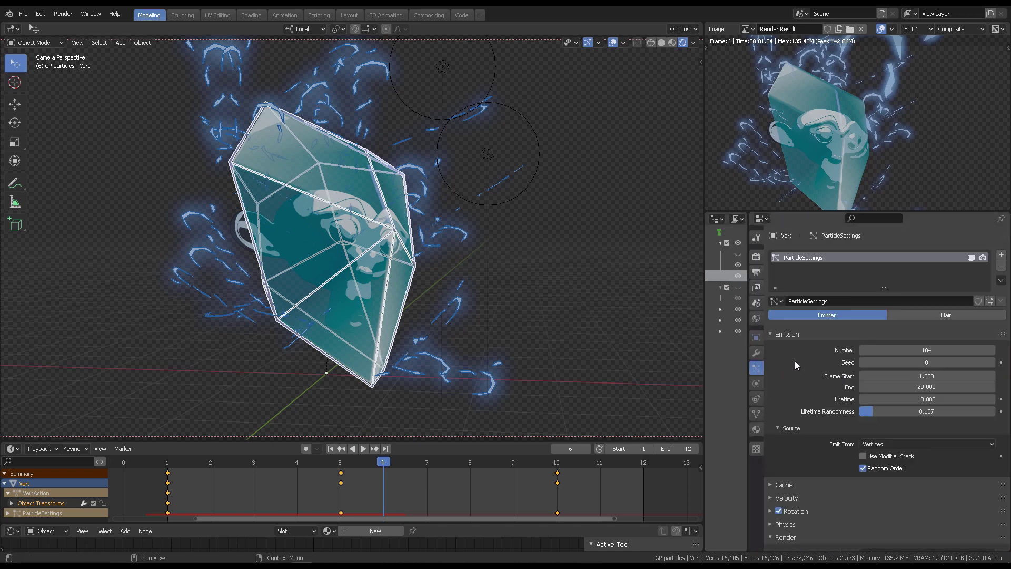
scroll(847, 335, down, 4)
scroll(858, 379, down, 4)
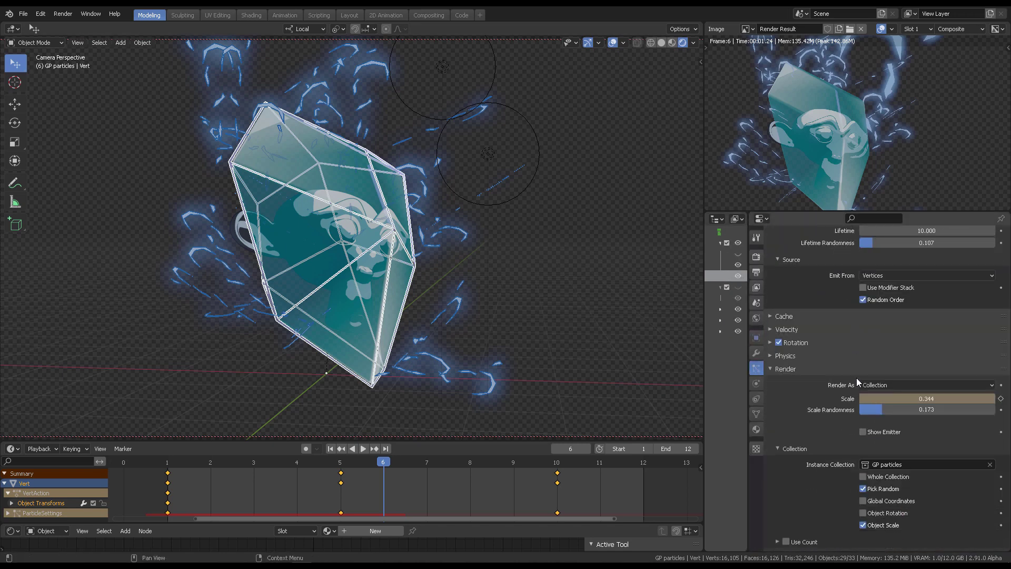
click(786, 369)
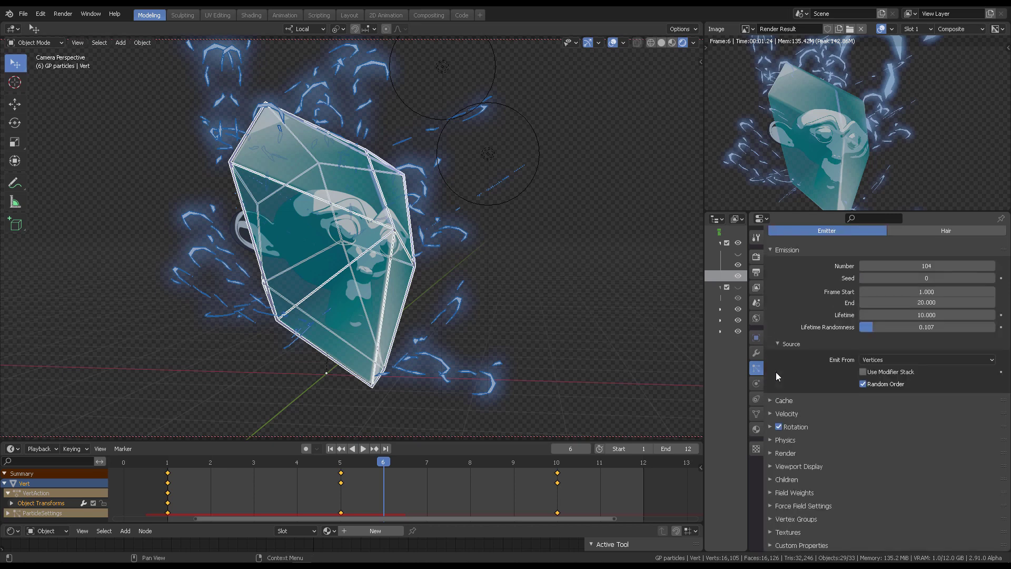
click(779, 452)
scroll(830, 441, down, 3)
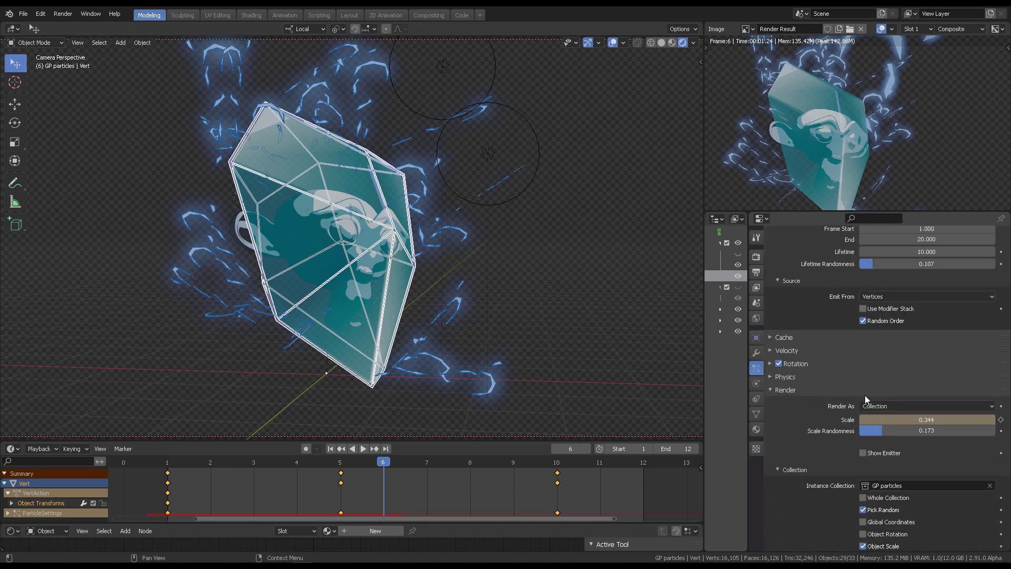
click(904, 406)
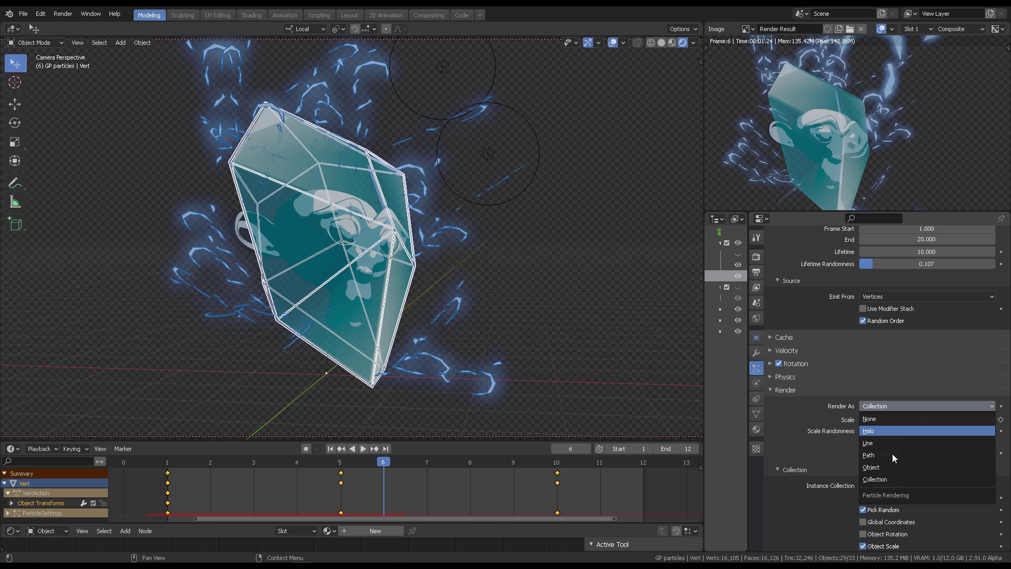
click(896, 481)
scroll(857, 445, down, 2)
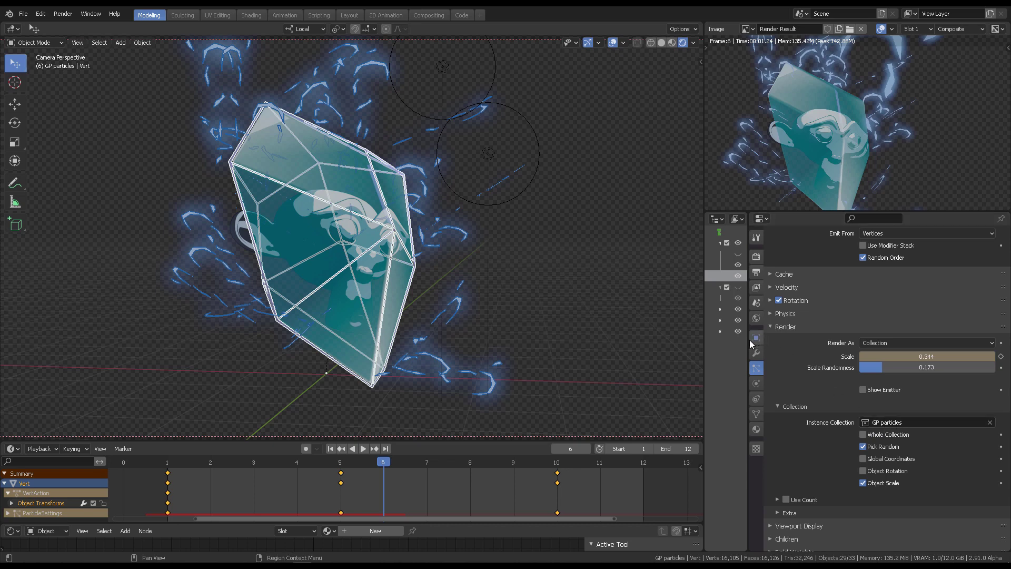
drag(746, 339, 964, 339)
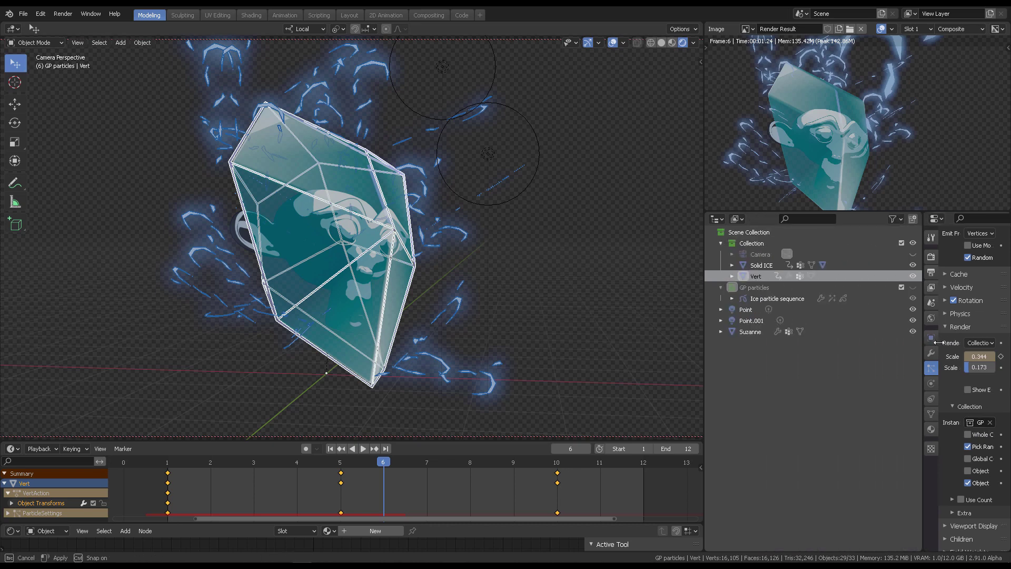
- Enter Draw mode on Ice particle sequence, rename its GPencil data-block to 'Ice particle sequence', and step back to an earlier frame
click(784, 301)
key(ctrl+Tab)
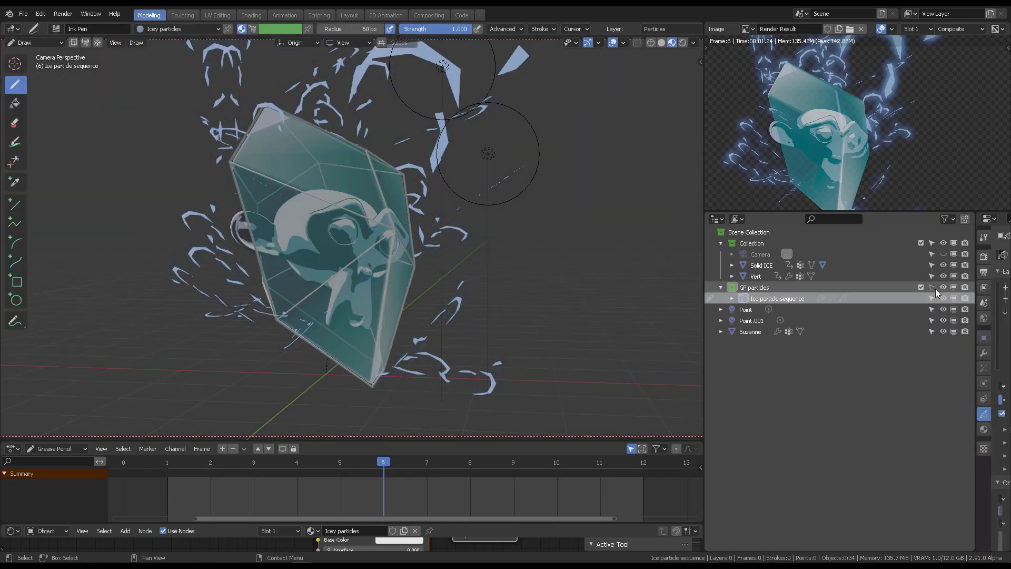
click(900, 297)
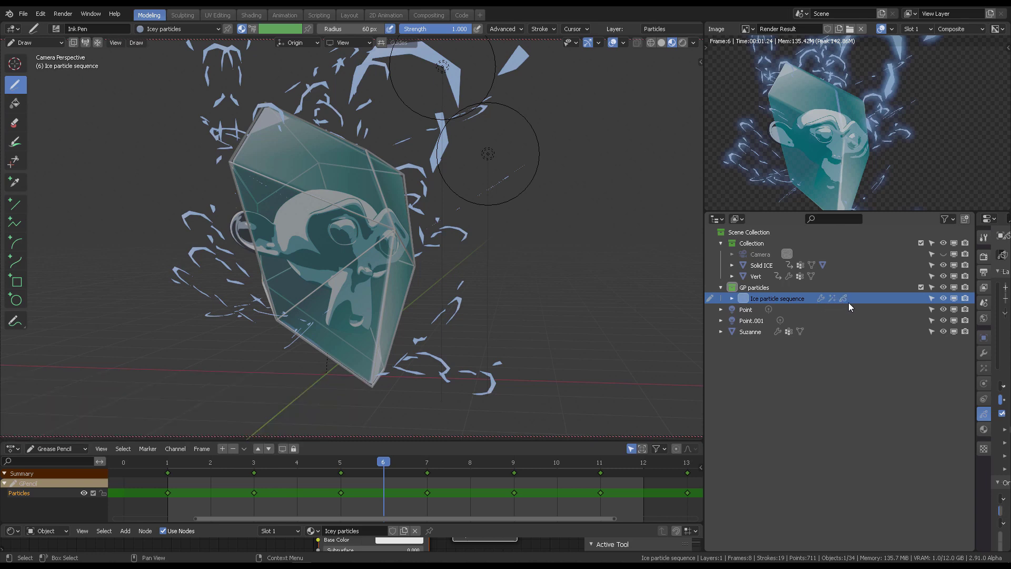
mouse_move(979, 287)
mouse_down()
mouse_move(899, 287)
mouse_move(796, 312)
mouse_up()
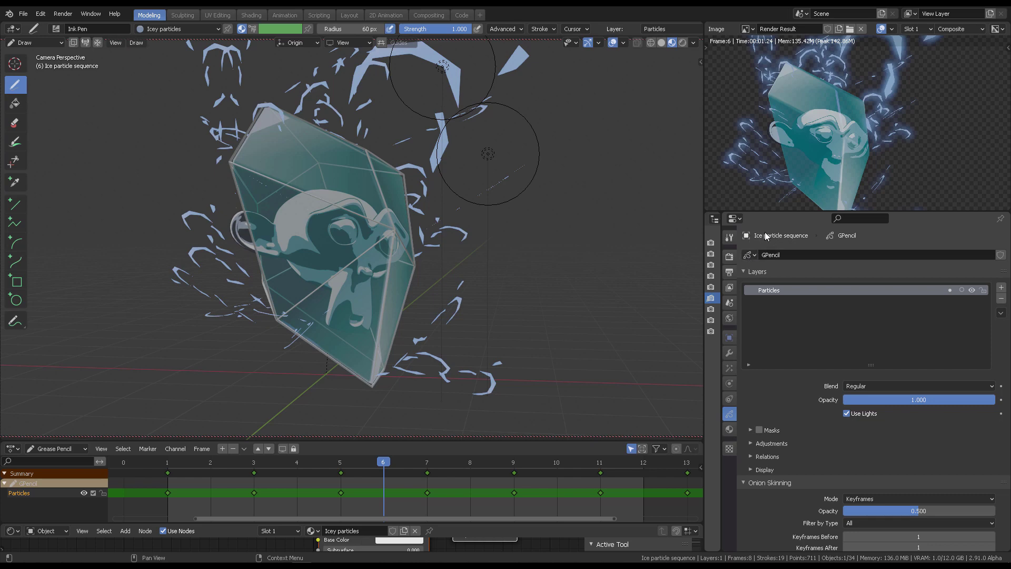
drag(753, 236, 790, 254)
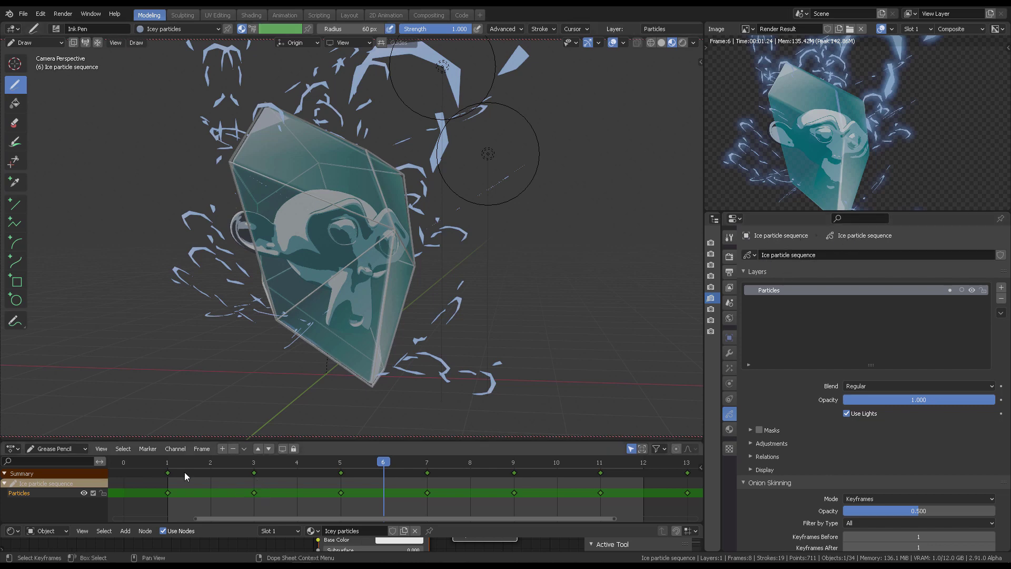
mouse_move(188, 462)
mouse_down()
mouse_move(341, 462)
mouse_move(253, 463)
mouse_up()
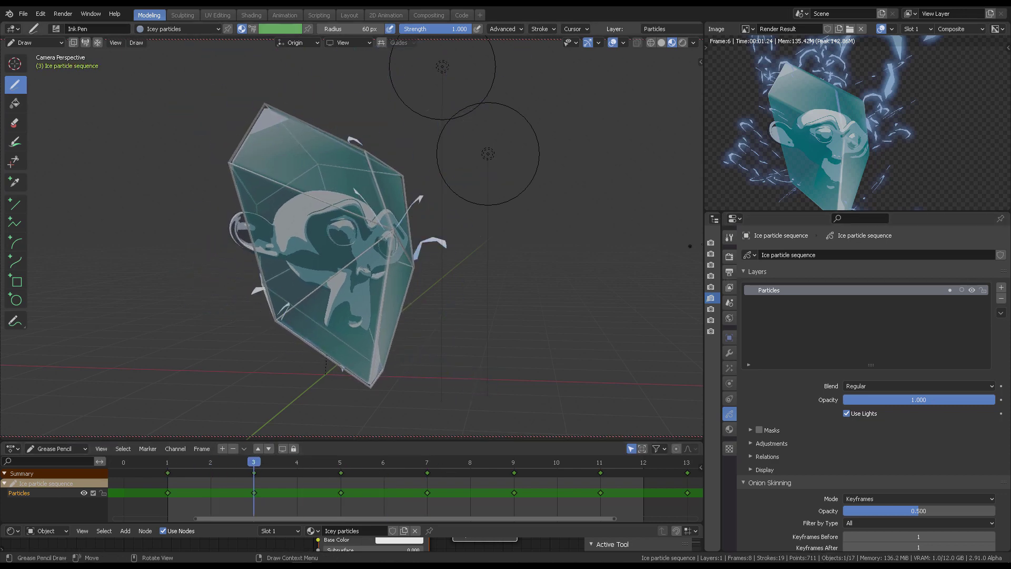
- Show the Outliner on the right, isolate Ice particle sequence in local view and look at it in front ortho
click(715, 218)
click(750, 301)
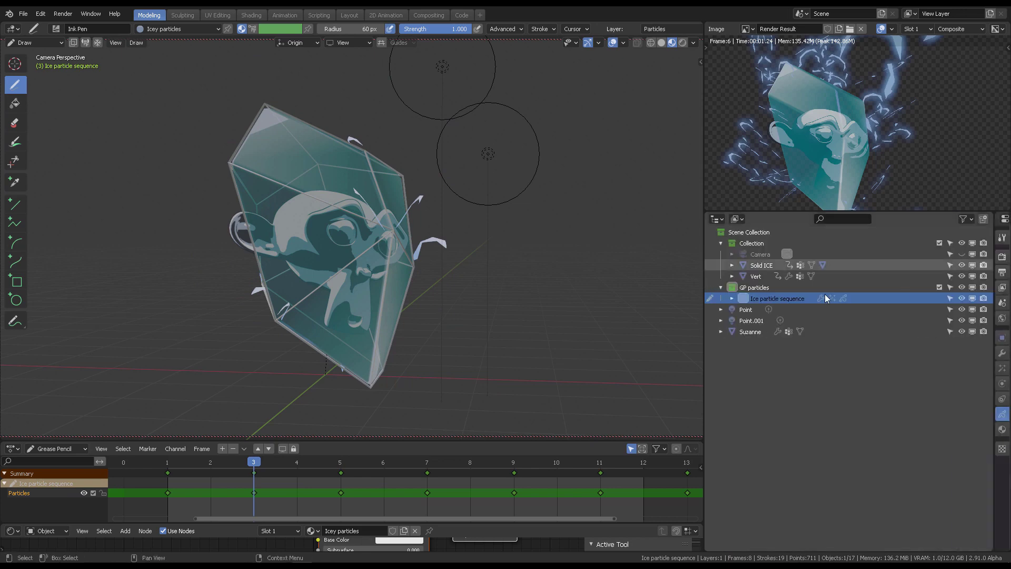
key(KP_Divide)
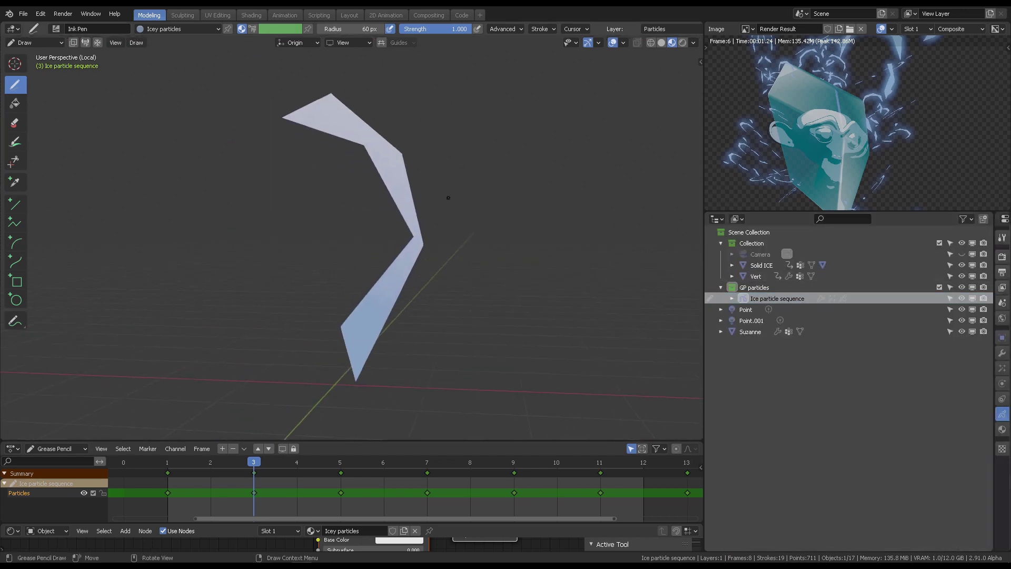
key(KP_1)
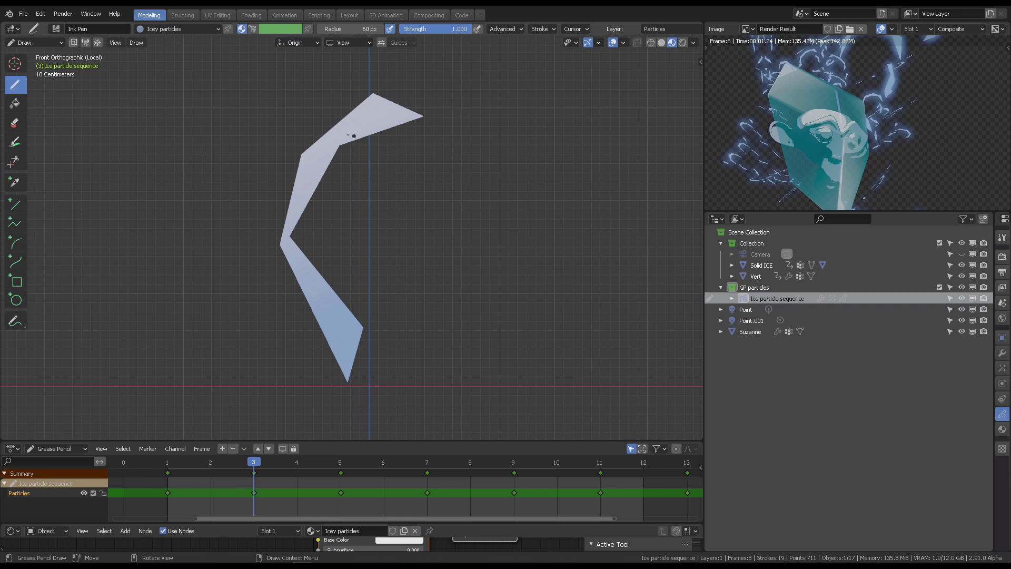
- Insert a blank keyframe on the Particles layer at frame 1, then move to the frame 3 drawing
click(172, 463)
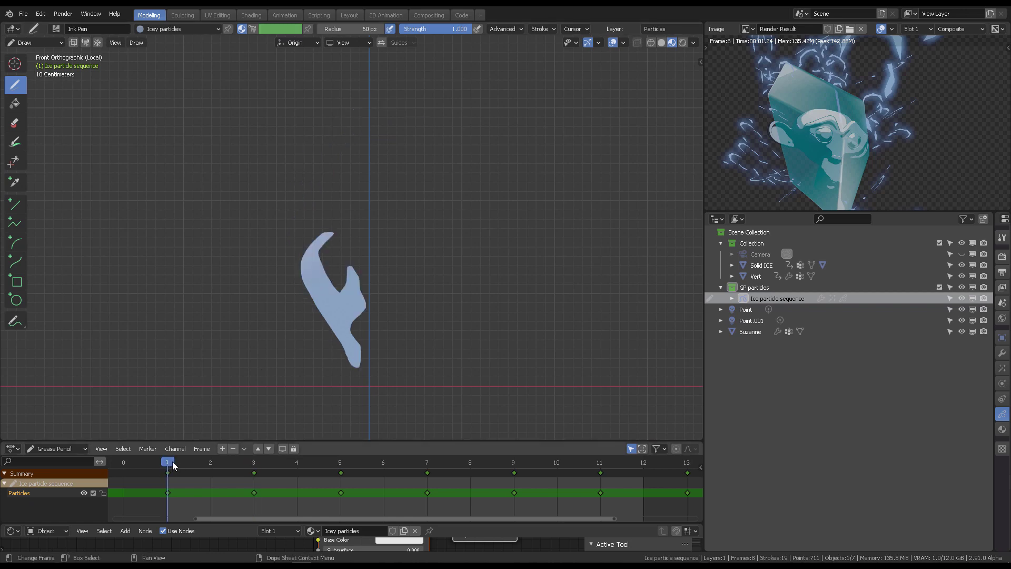
click(135, 43)
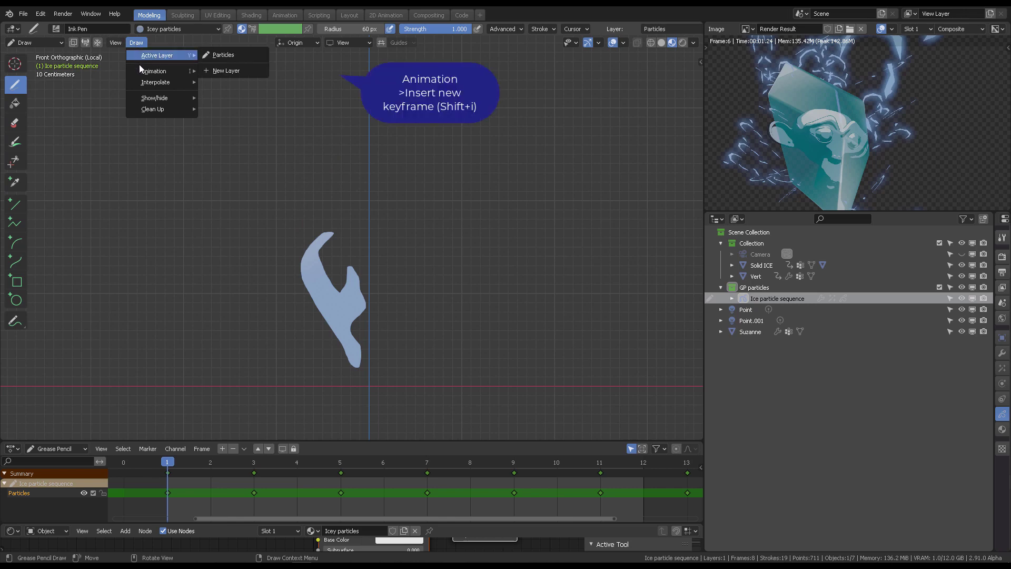
mouse_move(154, 72)
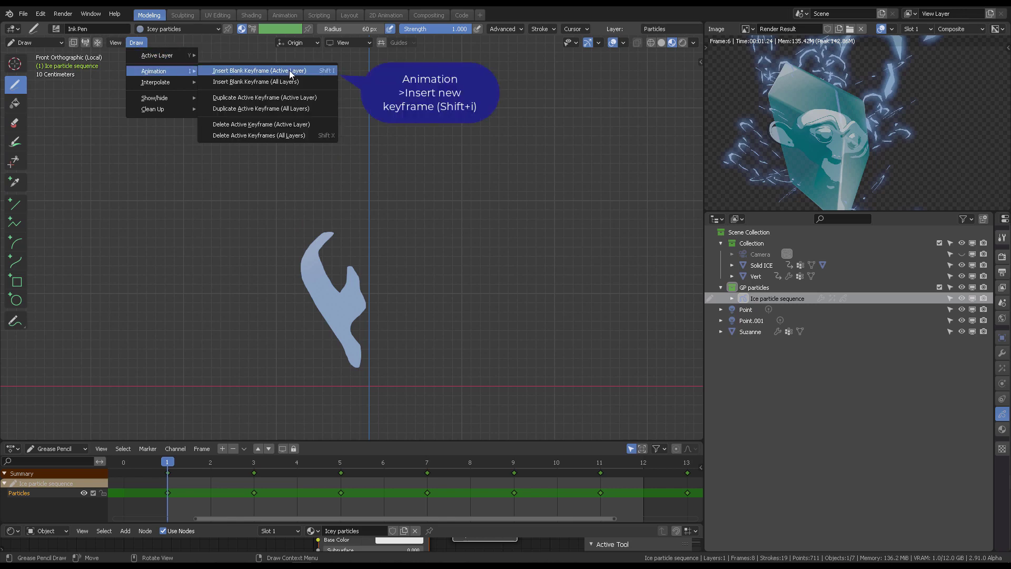
click(301, 72)
drag(208, 463, 252, 463)
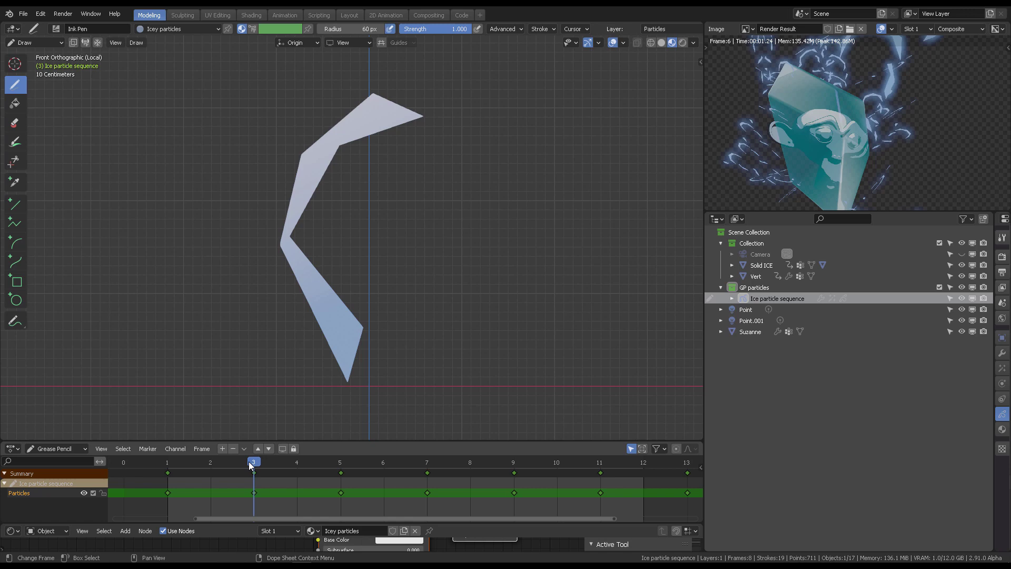
- Step through the frame 5 and 6 drawings and return to frame 5
drag(253, 462, 340, 466)
click(346, 389)
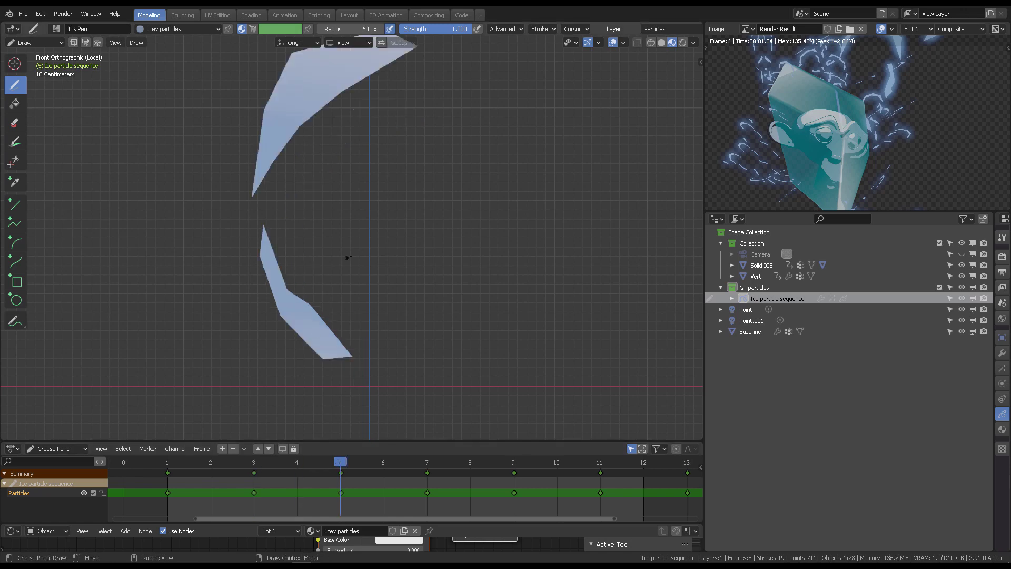
scroll(391, 127, down, 2)
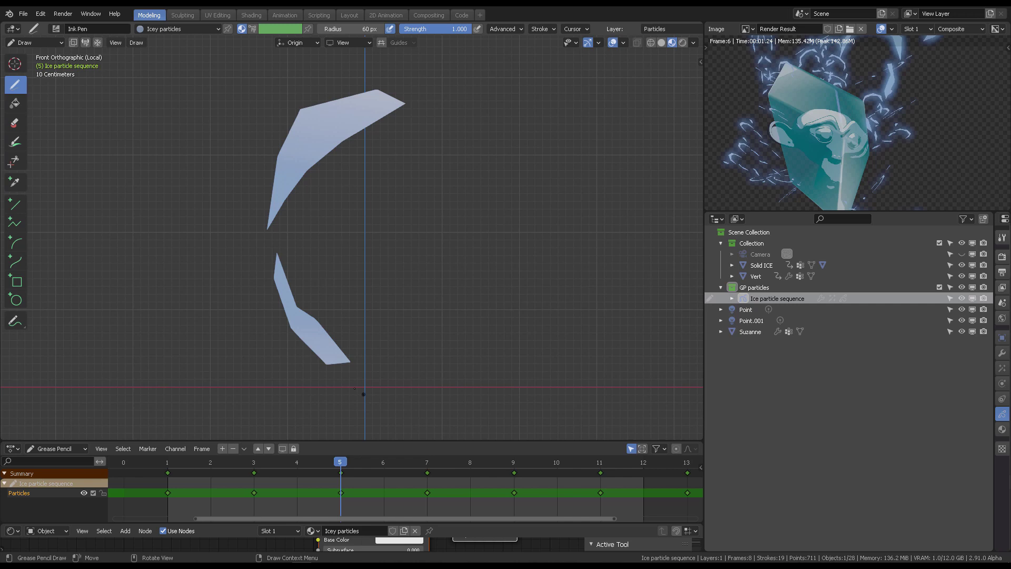
key(Right)
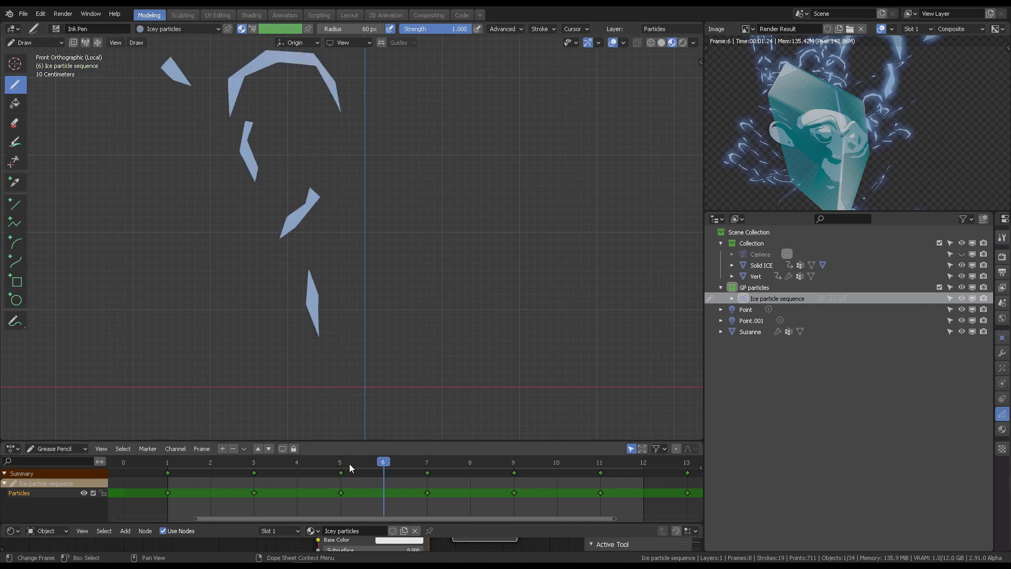
click(342, 463)
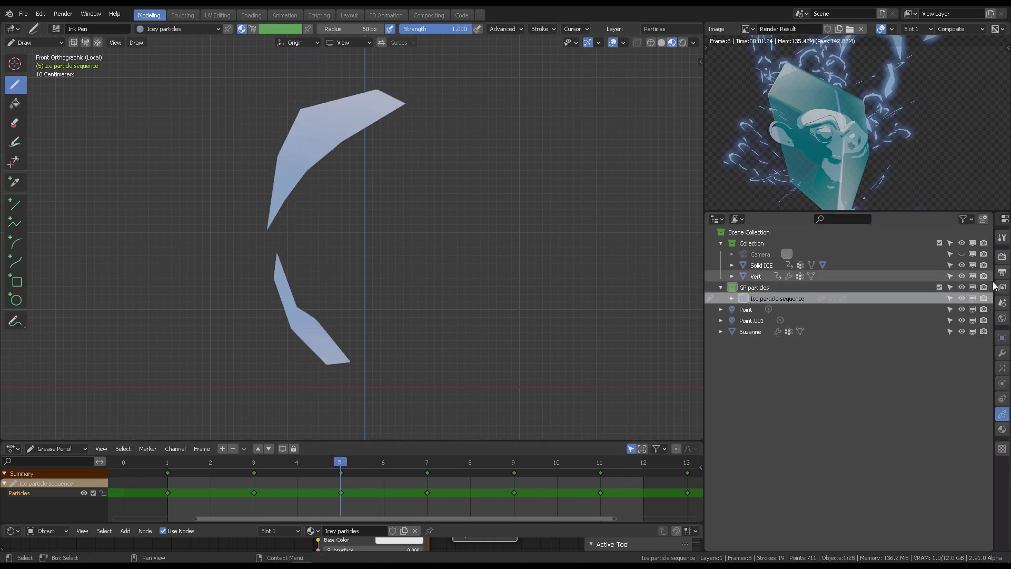
- Turn on onion skinning for the Particles layer and toggle Onion Skin in Viewport Overlays to compare
drag(995, 287, 707, 285)
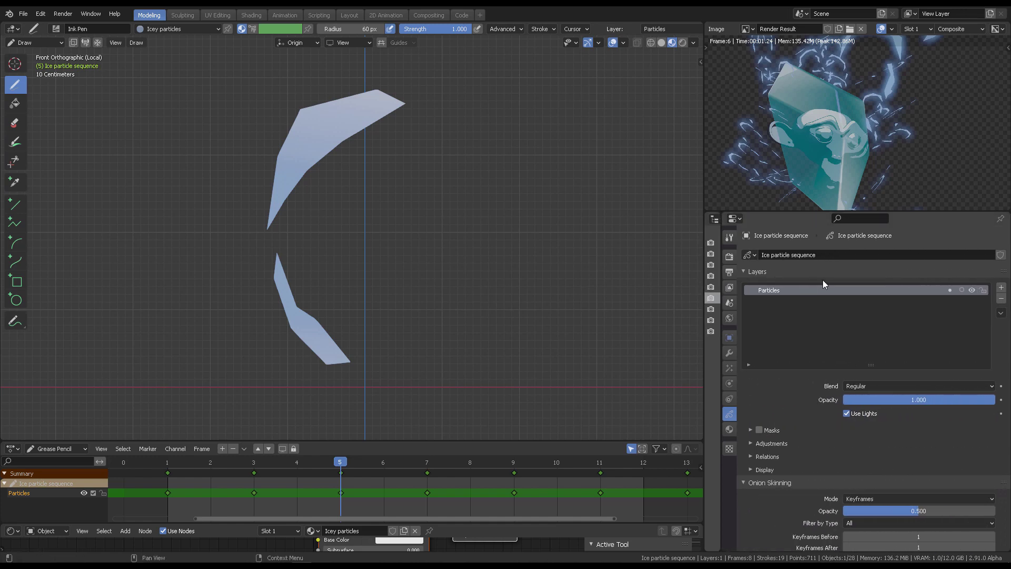
click(962, 291)
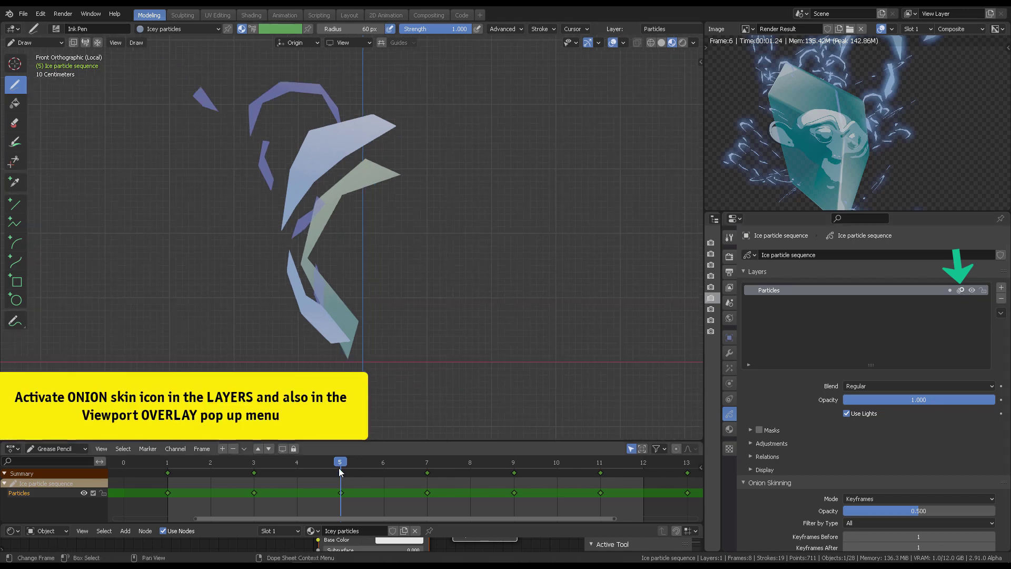
mouse_move(340, 465)
mouse_down()
mouse_move(407, 465)
mouse_move(340, 465)
mouse_up()
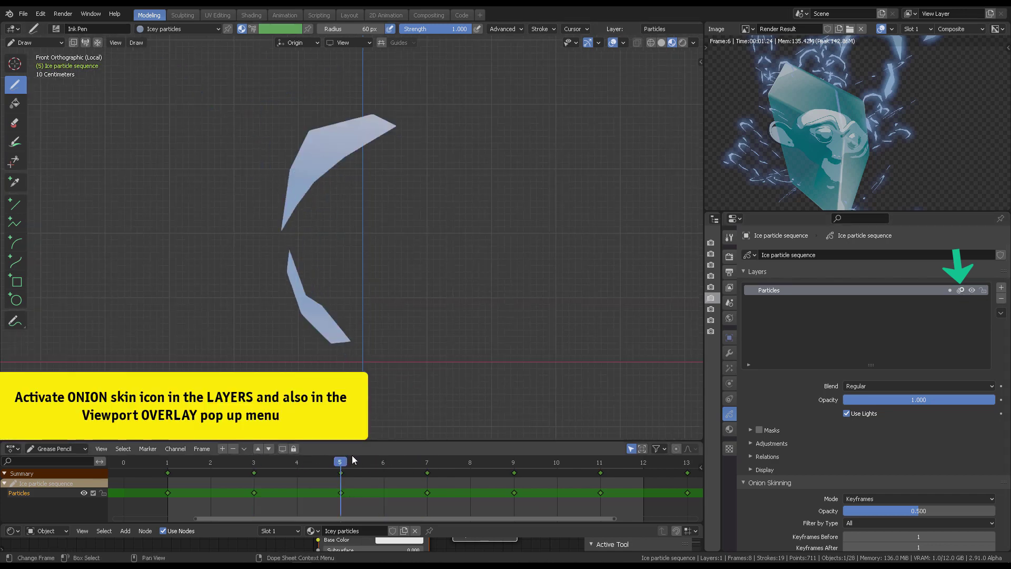
click(623, 43)
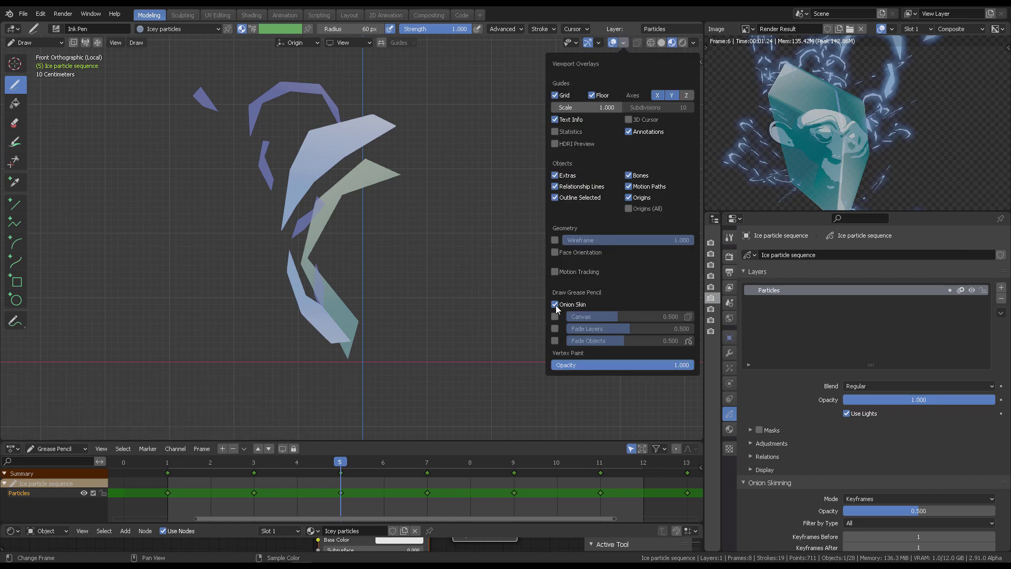
click(555, 305)
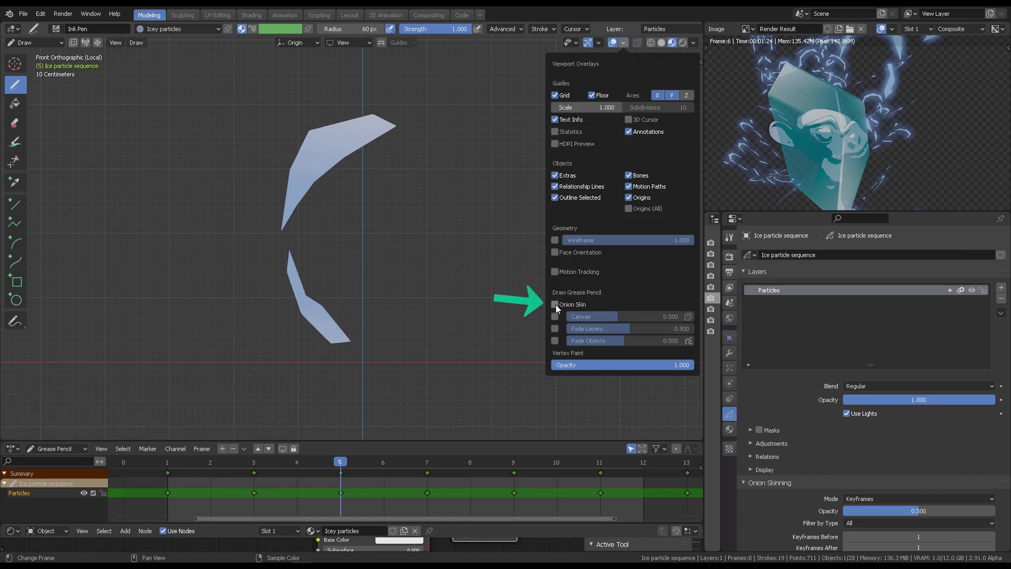
click(556, 305)
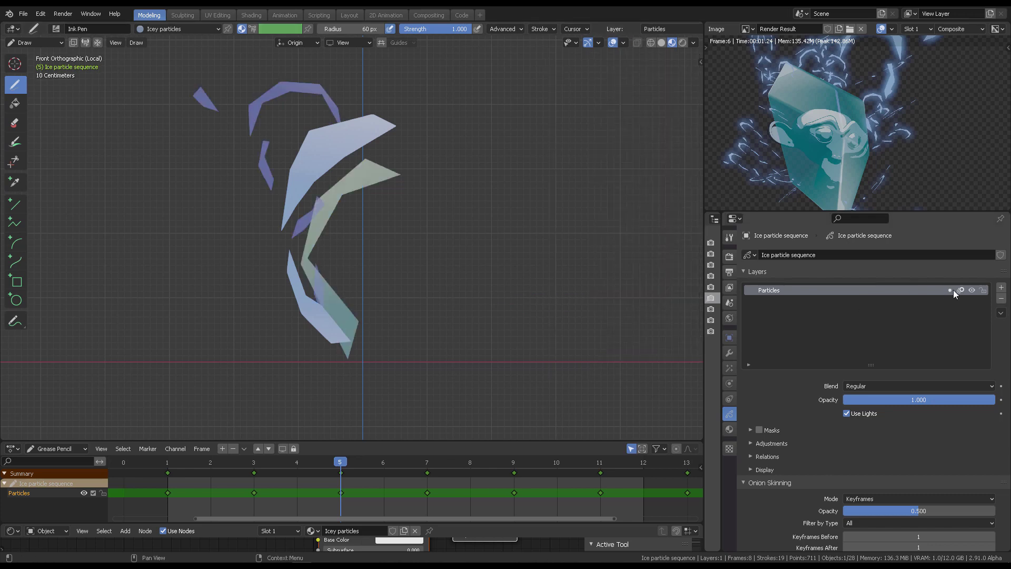
- Re-toggle the layer and overlay onion skinning, then scrub frames 5 to 7 to review the ghosted drawings
click(962, 292)
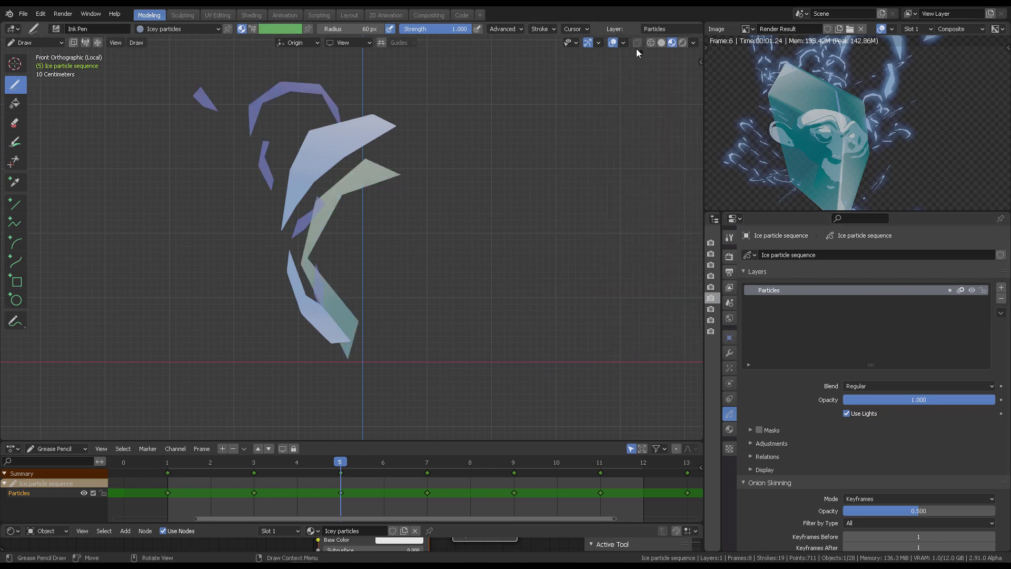
click(622, 44)
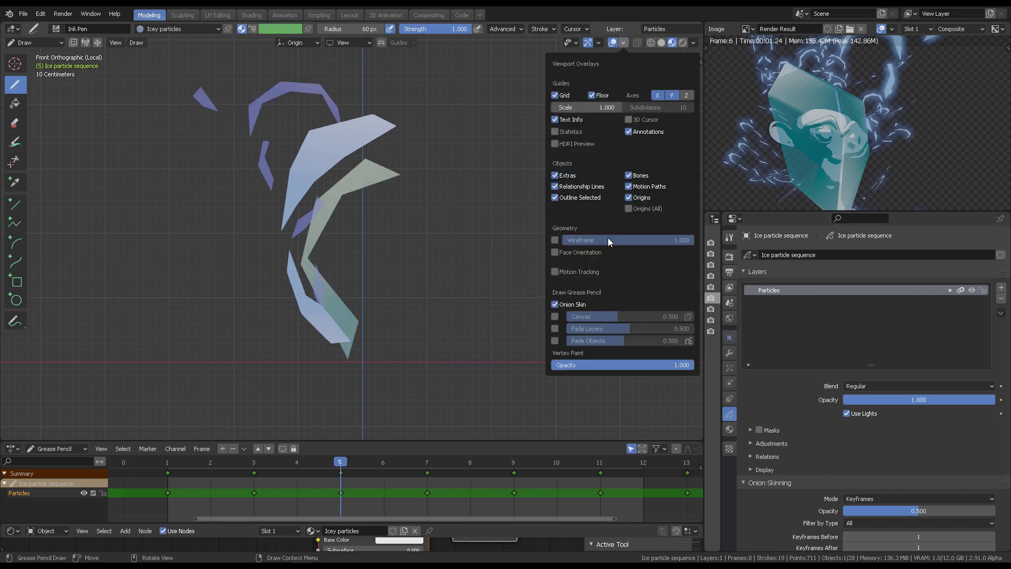
click(556, 308)
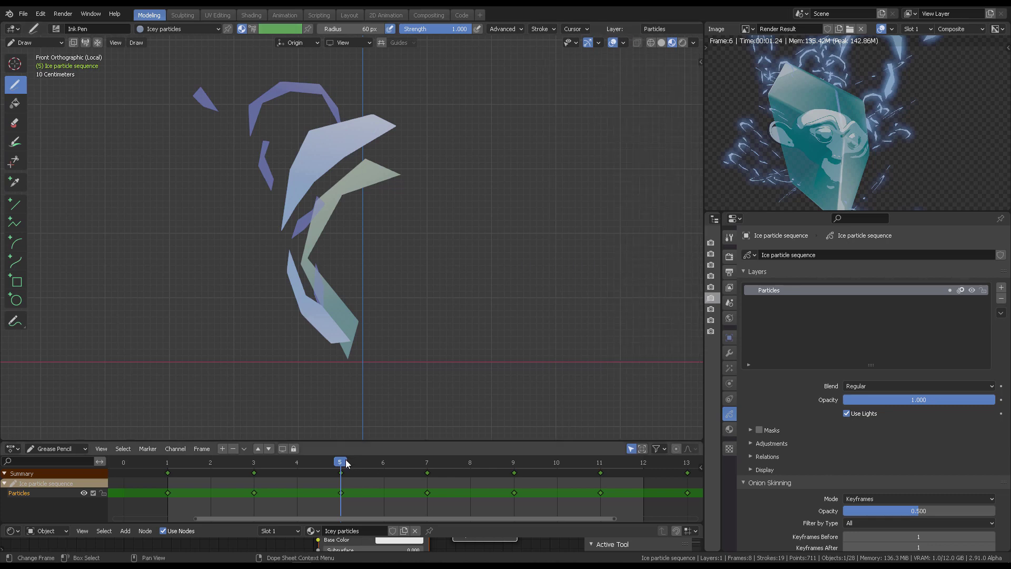
mouse_move(345, 463)
mouse_down()
mouse_move(599, 463)
mouse_move(170, 463)
mouse_up()
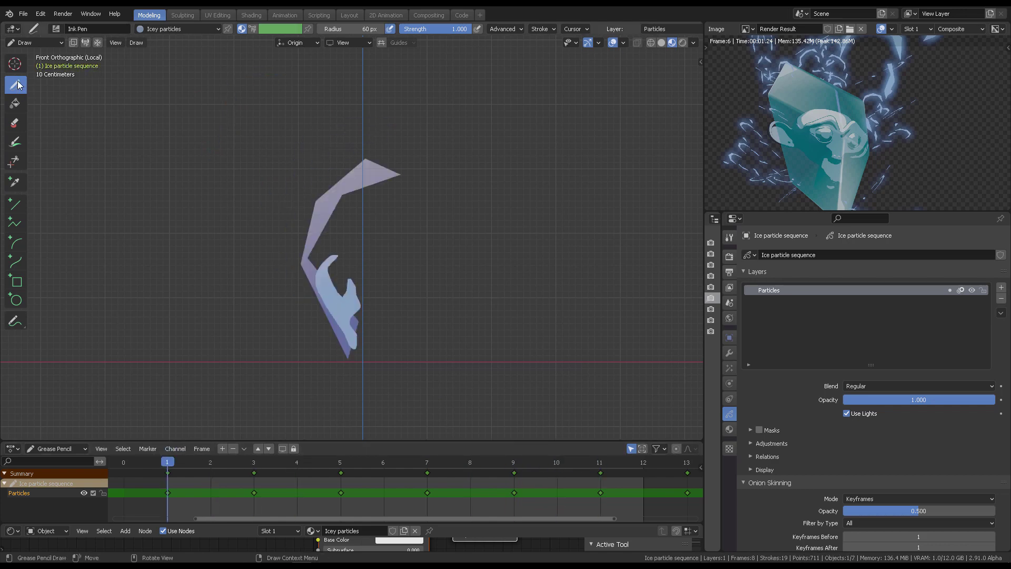
- Draw a four-point angular ice shard on frame 1 with the Polyline tool
click(14, 222)
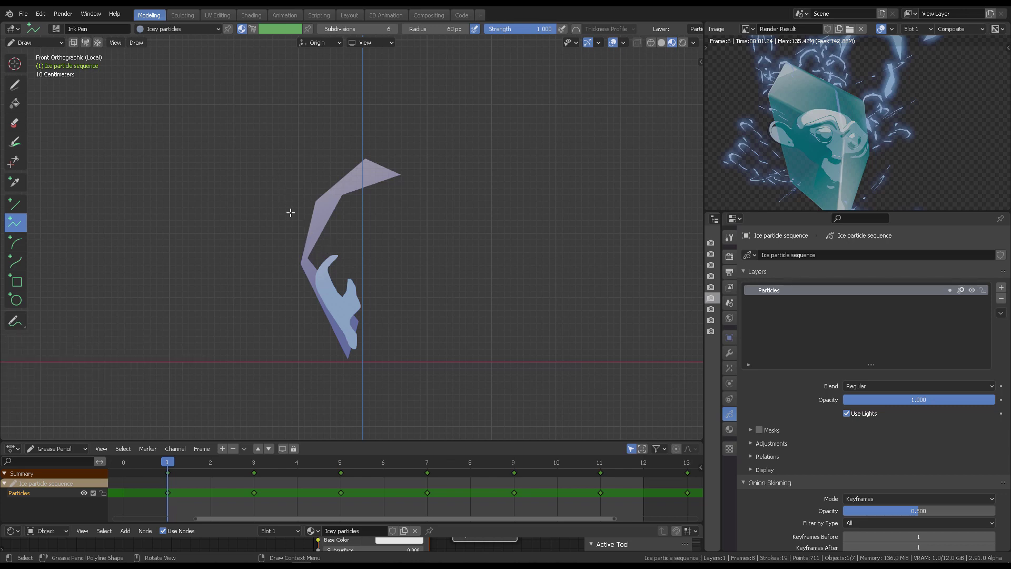
click(317, 251)
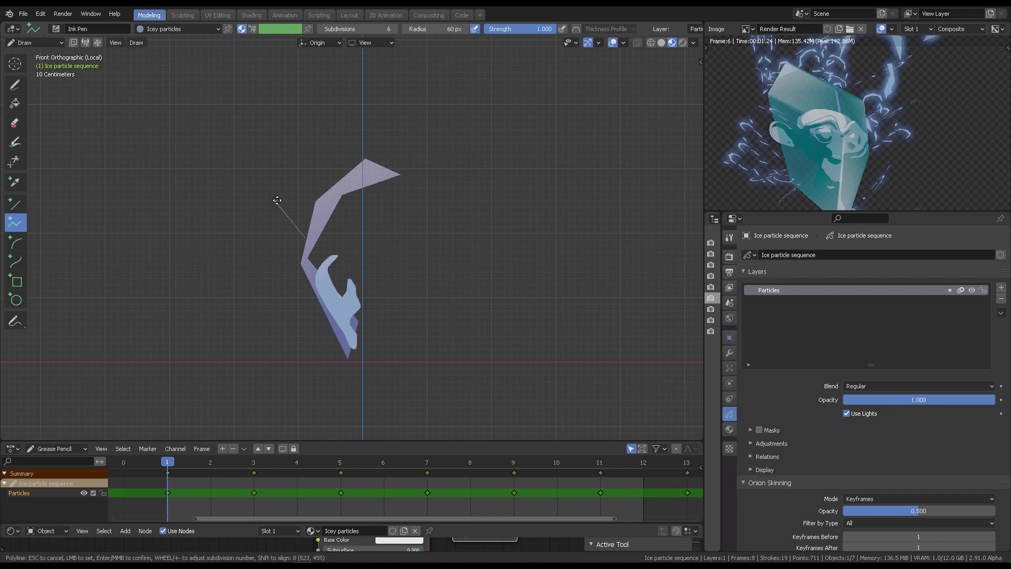
click(269, 116)
click(286, 82)
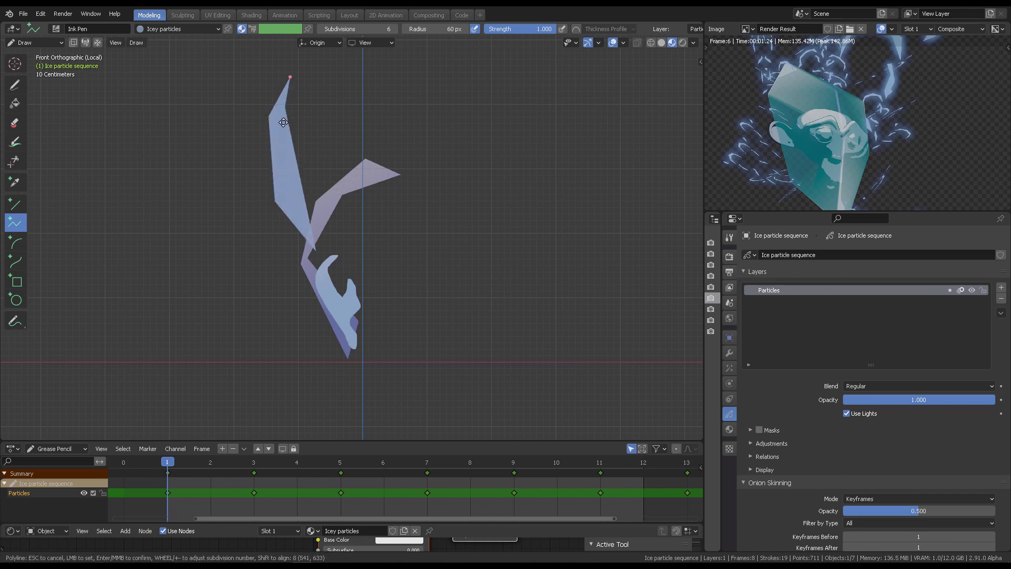
click(288, 207)
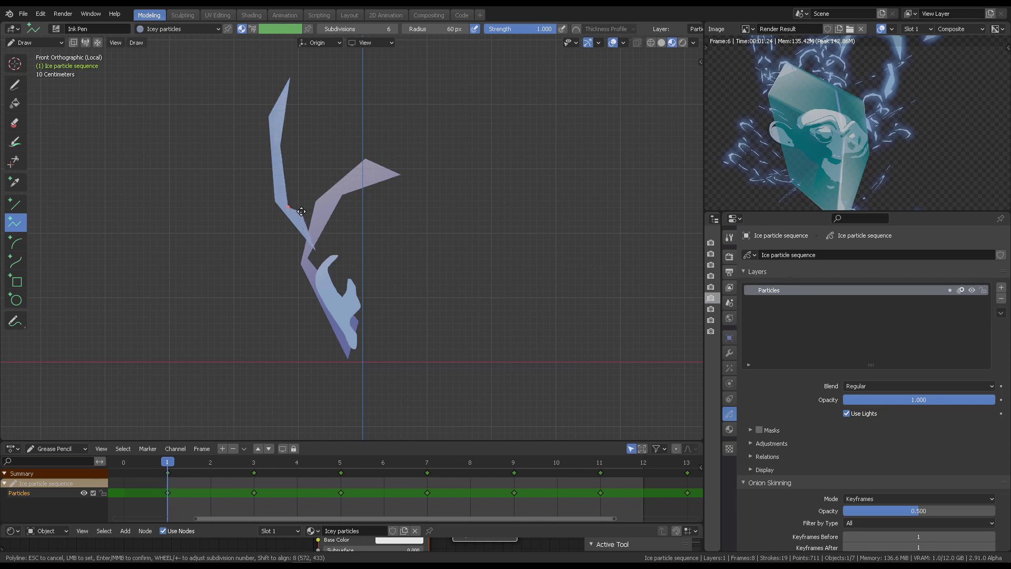
key(Return)
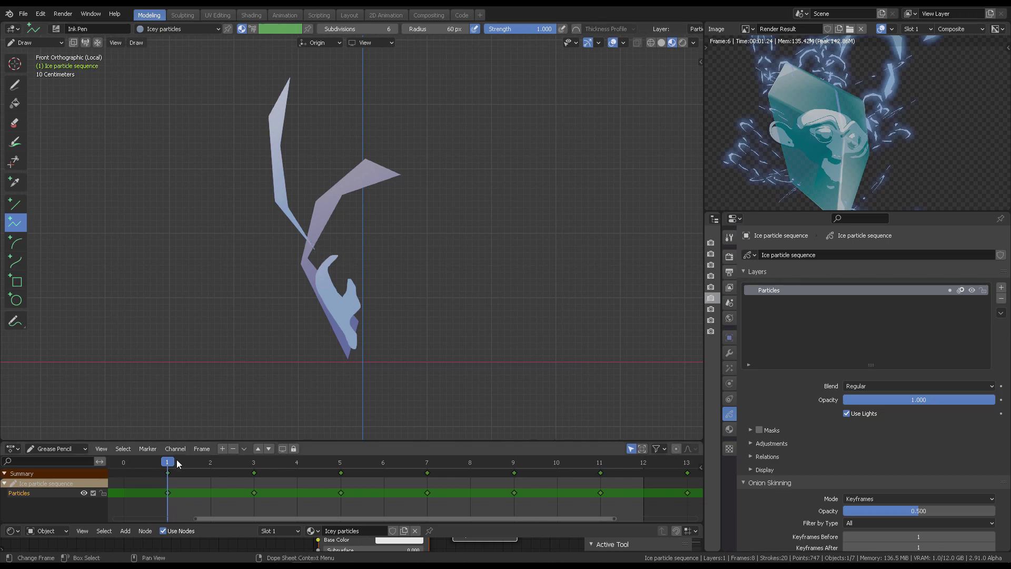
- Hide Onion Skin in Viewport Overlays and scrub the keyframe drawings spaced every two frames
click(183, 461)
click(297, 467)
click(169, 466)
click(623, 42)
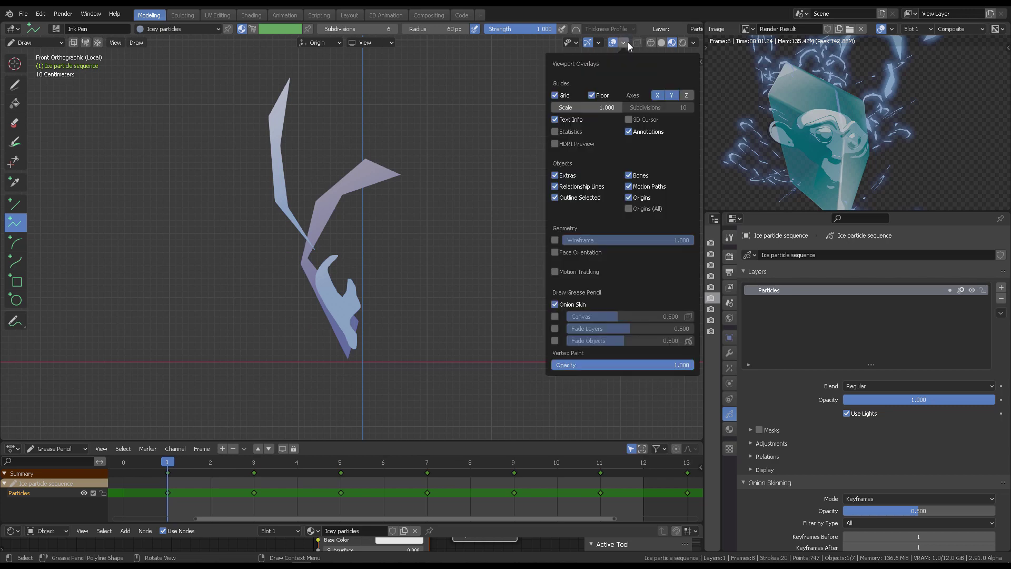
click(556, 304)
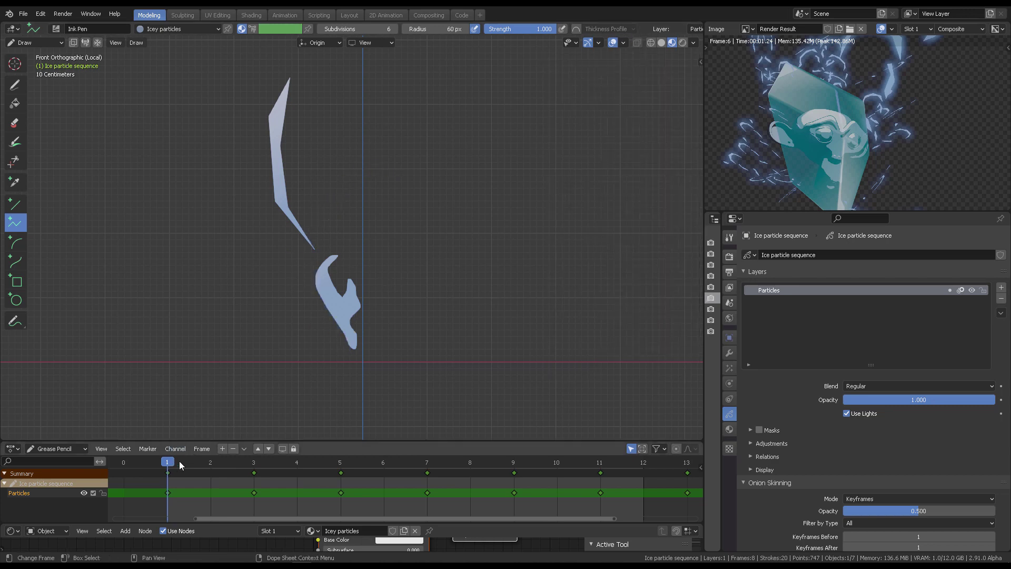
mouse_move(173, 464)
mouse_down()
mouse_move(647, 464)
mouse_move(368, 467)
mouse_move(601, 467)
mouse_up()
mouse_move(529, 467)
mouse_down()
mouse_move(169, 467)
mouse_move(383, 467)
mouse_up()
- Add a Time Offset modifier to the Ice particle sequence
drag(267, 467, 178, 467)
click(730, 350)
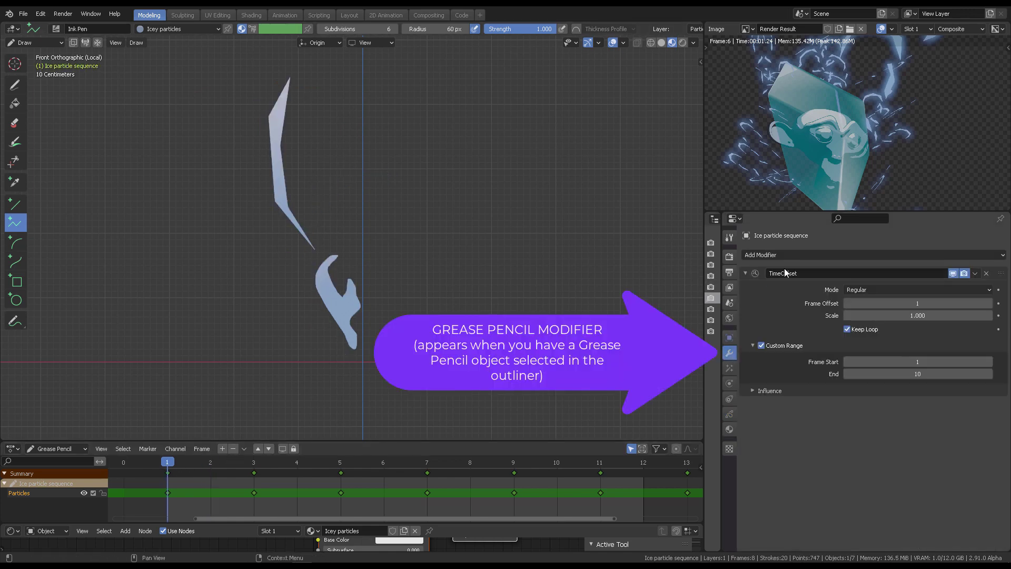
click(850, 254)
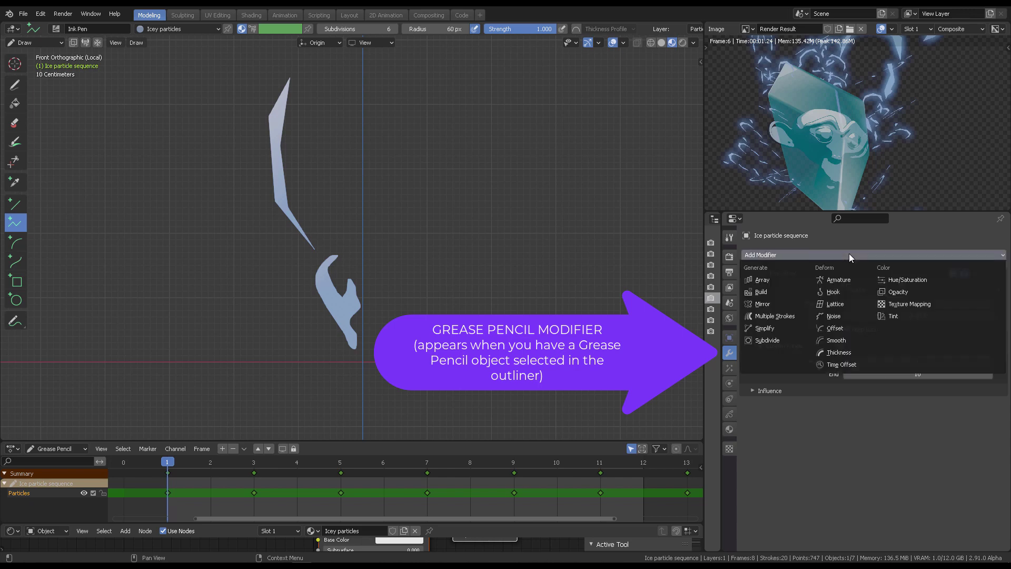
click(844, 366)
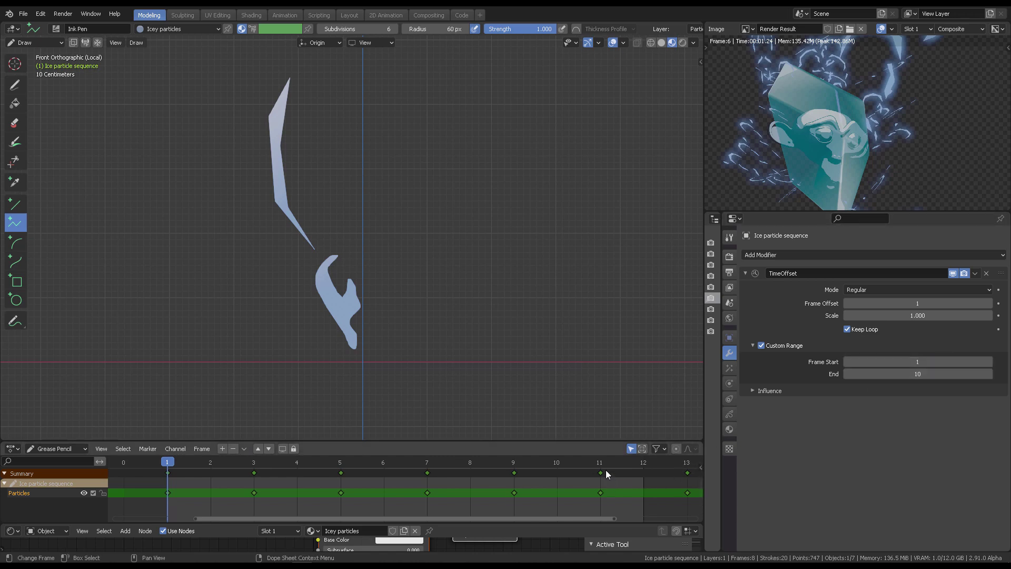
- Set the Time Offset custom range End to 10 so the loop runs over frames 1–10
drag(607, 470, 178, 469)
double_click(921, 373)
text(10)
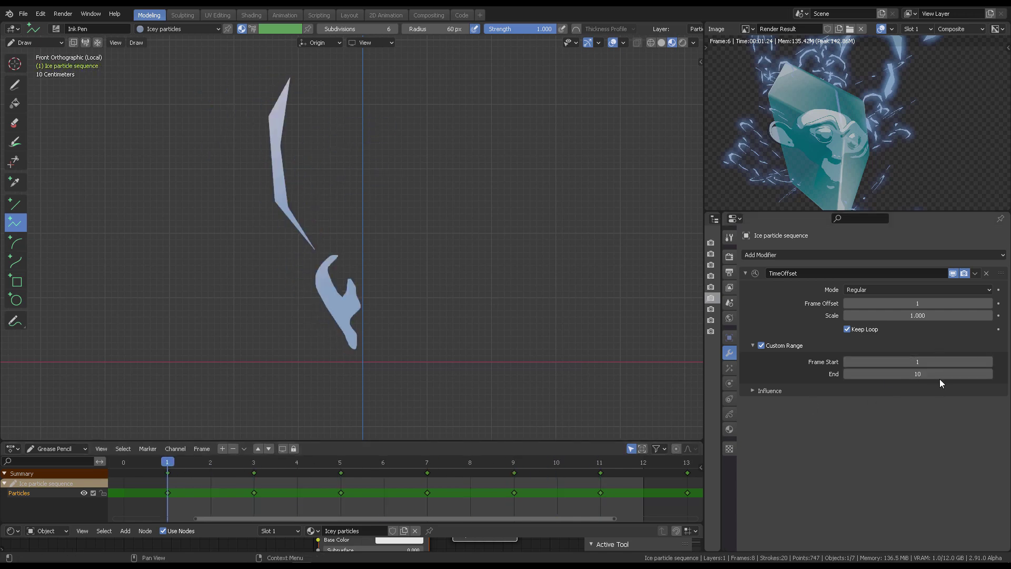
key(Return)
- Show the Outliner, collapse the GP particles collection, view through the camera and return to Object Mode
key(shift+F9)
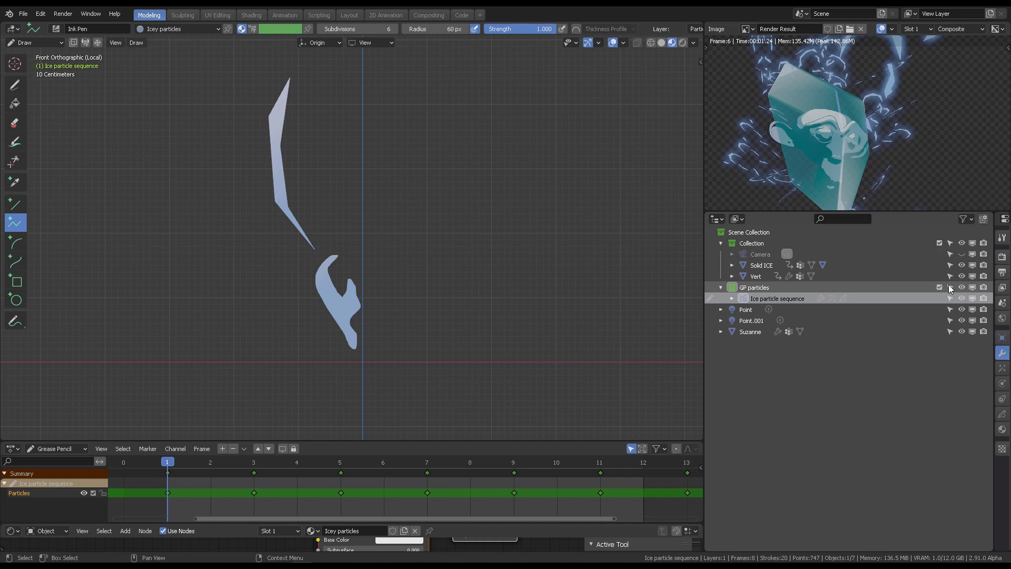
click(963, 286)
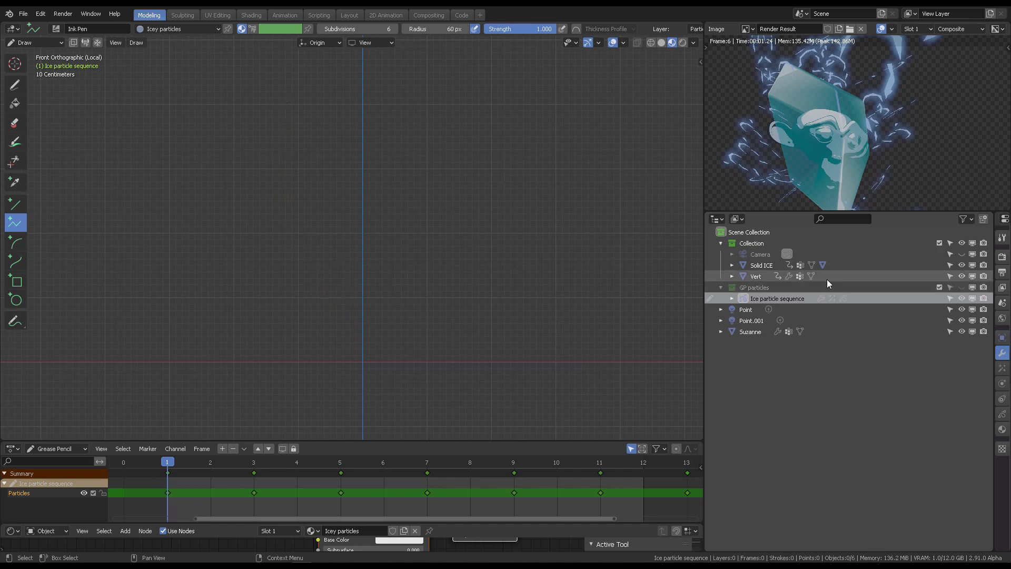
click(722, 287)
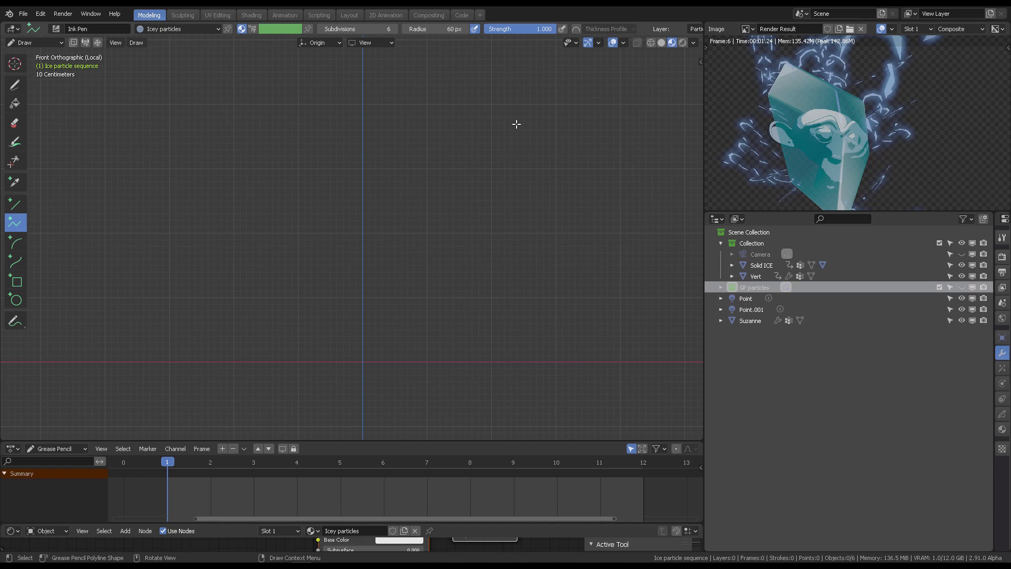
key(KP_0)
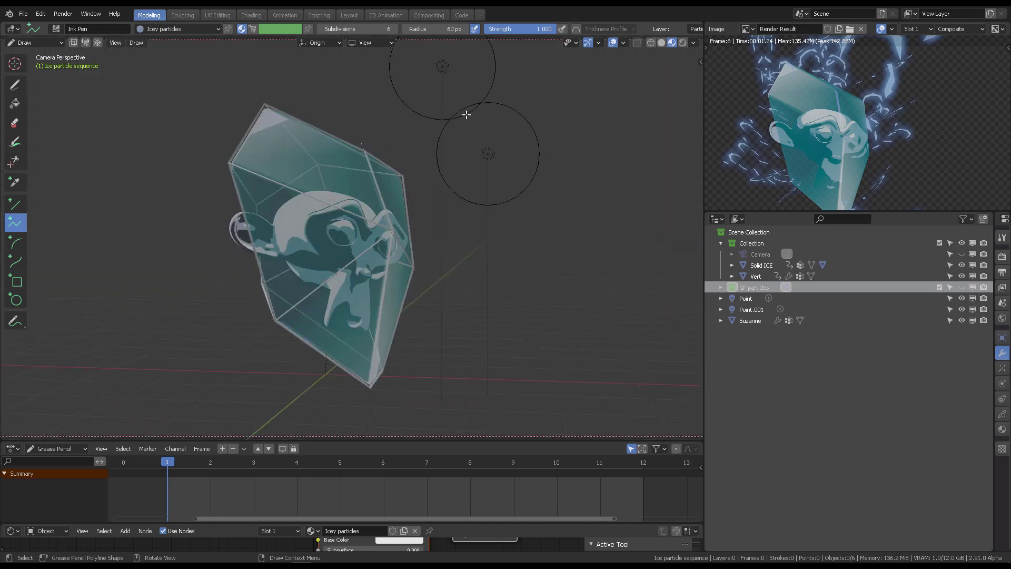
click(35, 43)
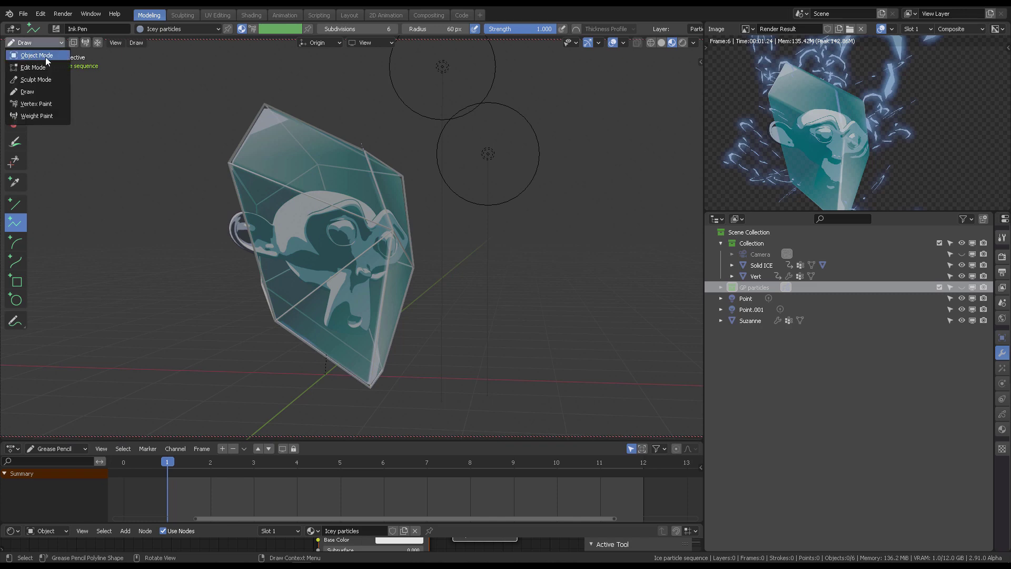
click(46, 57)
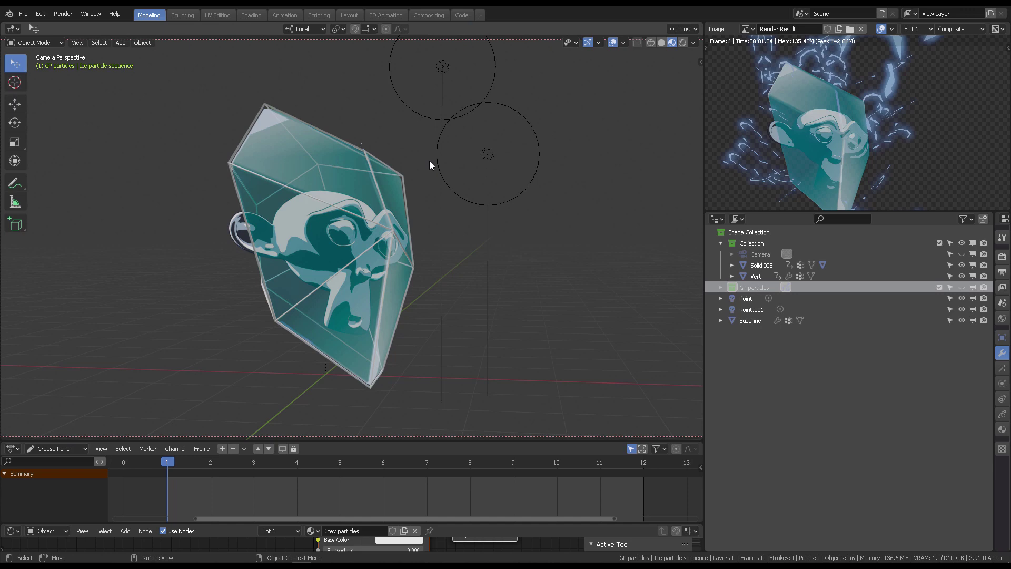
- Step back and forth through the looping particle frames on the timeline
click(210, 464)
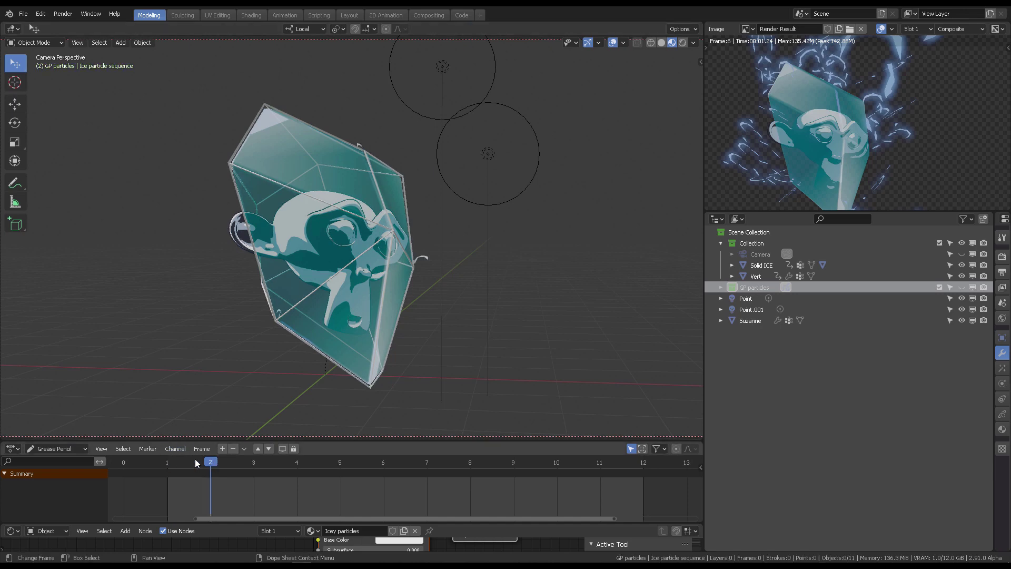
drag(212, 463, 169, 463)
click(297, 463)
mouse_move(316, 464)
mouse_down()
mouse_move(456, 467)
mouse_move(178, 463)
mouse_move(545, 467)
mouse_up()
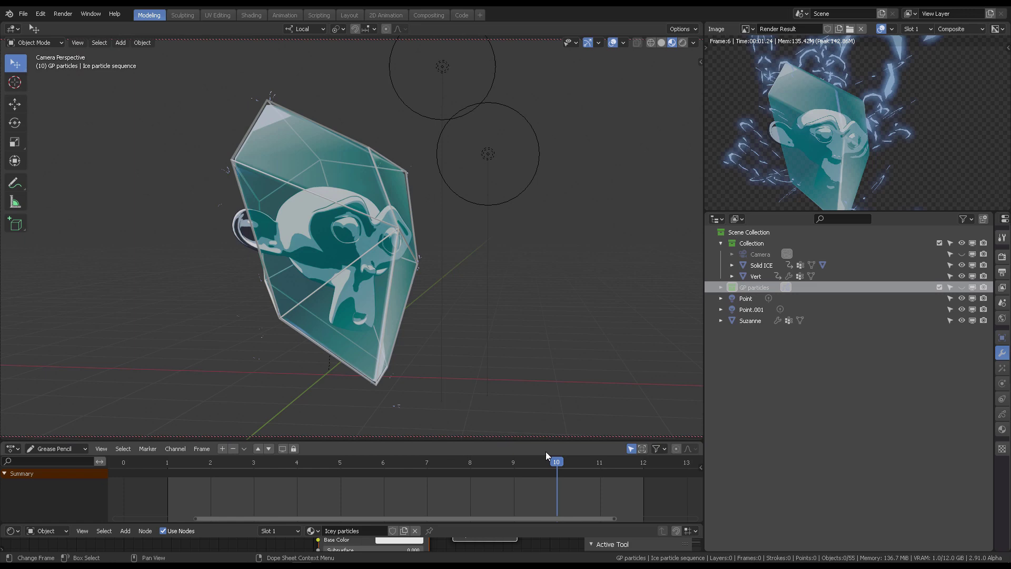
- Rewind to frame 1, play the particle animation and orbit around the crystal head
key(shift+Left)
key(space)
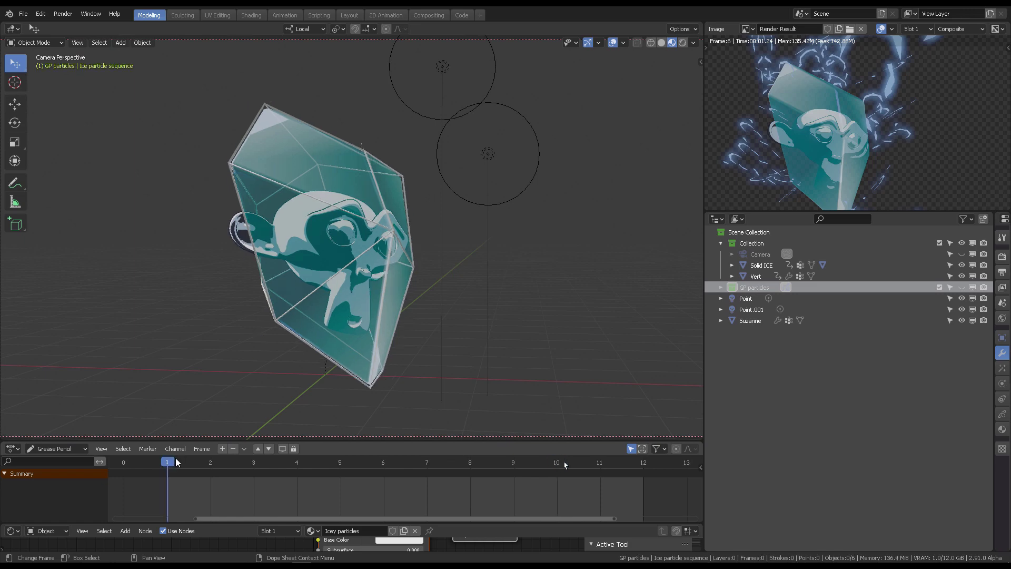
mouse_move(454, 204)
middle_down()
mouse_move(559, 207)
mouse_move(272, 211)
mouse_move(446, 214)
mouse_move(382, 229)
mouse_move(462, 228)
mouse_move(375, 231)
mouse_move(472, 224)
mouse_move(376, 216)
mouse_move(531, 219)
mouse_move(331, 225)
mouse_move(547, 224)
mouse_move(298, 233)
mouse_move(357, 213)
mouse_move(433, 235)
middle_up()
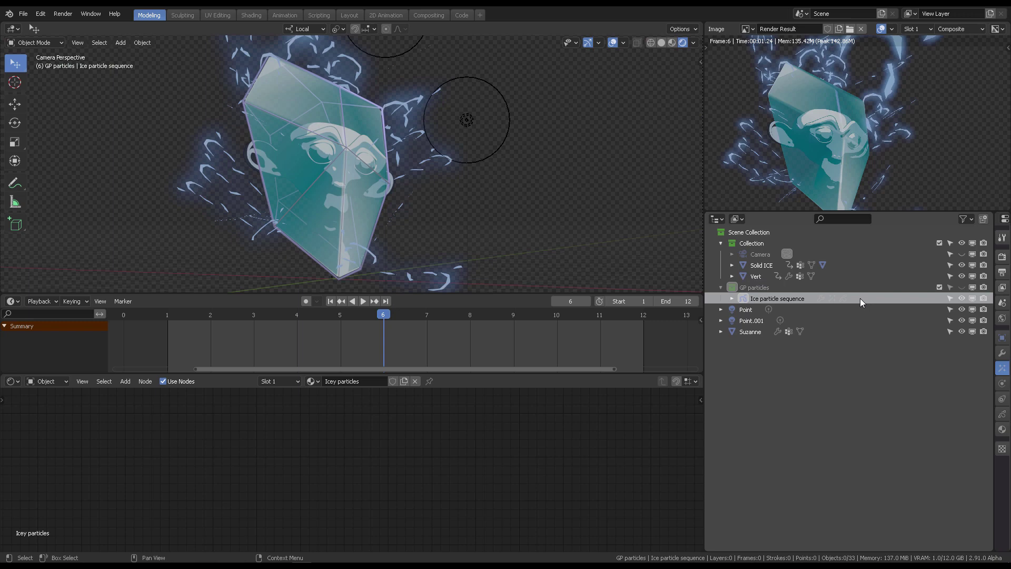
- Compare the Glow effect off and on in the viewport, then raise its Samples from 8 to 32
drag(994, 319, 715, 320)
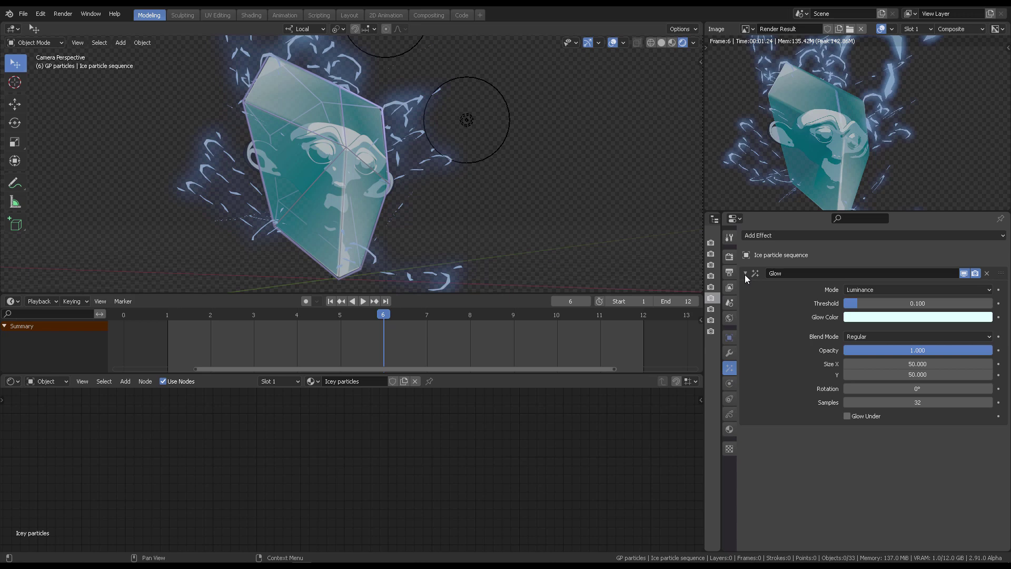
click(966, 273)
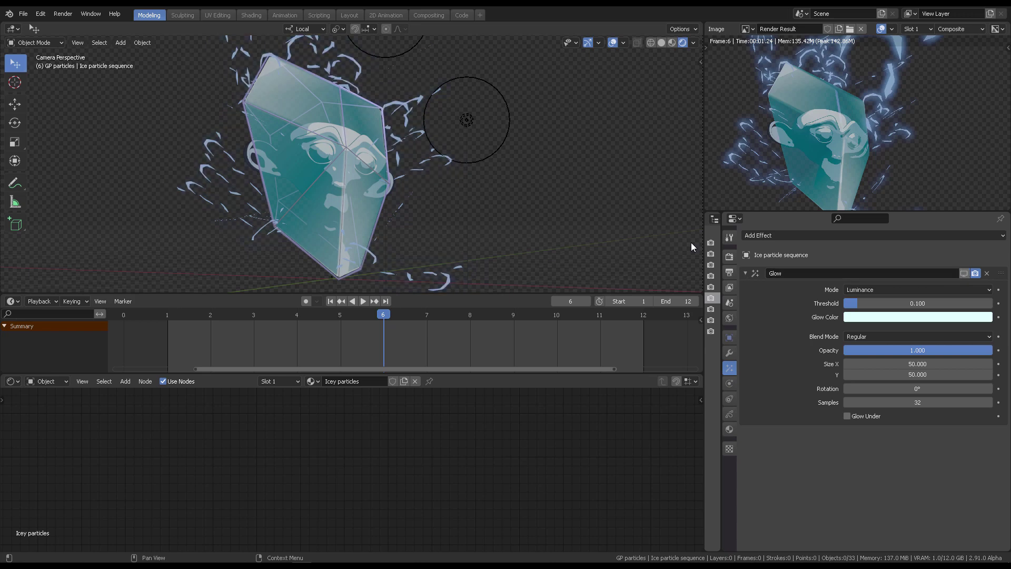
scroll(405, 117, up, 3)
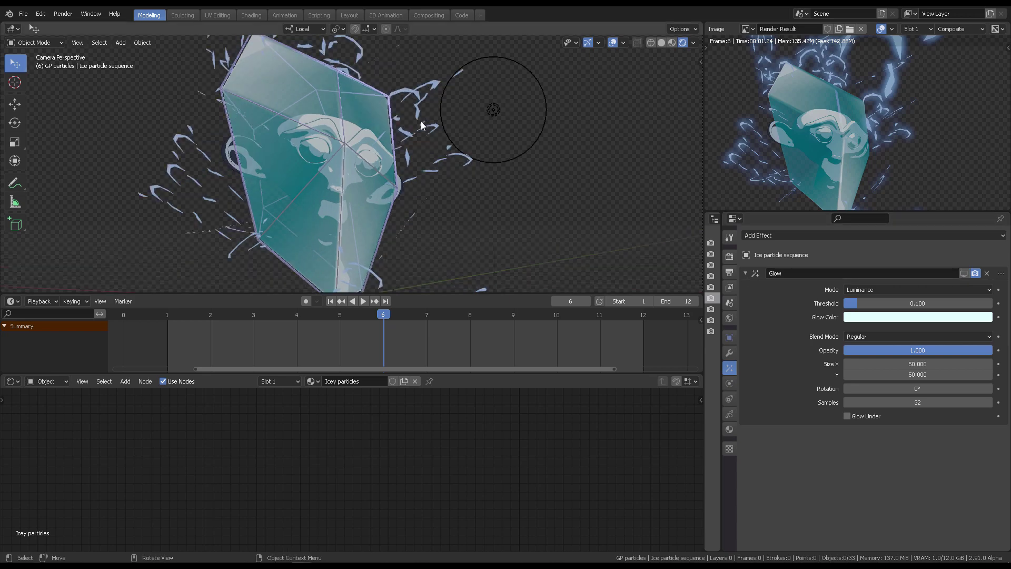
scroll(427, 106, up, 2)
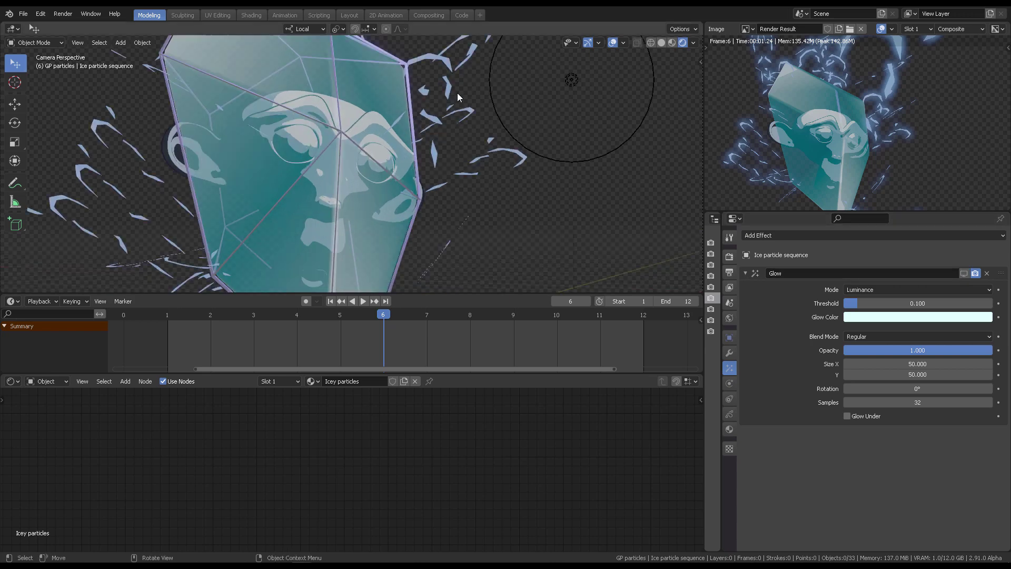
click(966, 272)
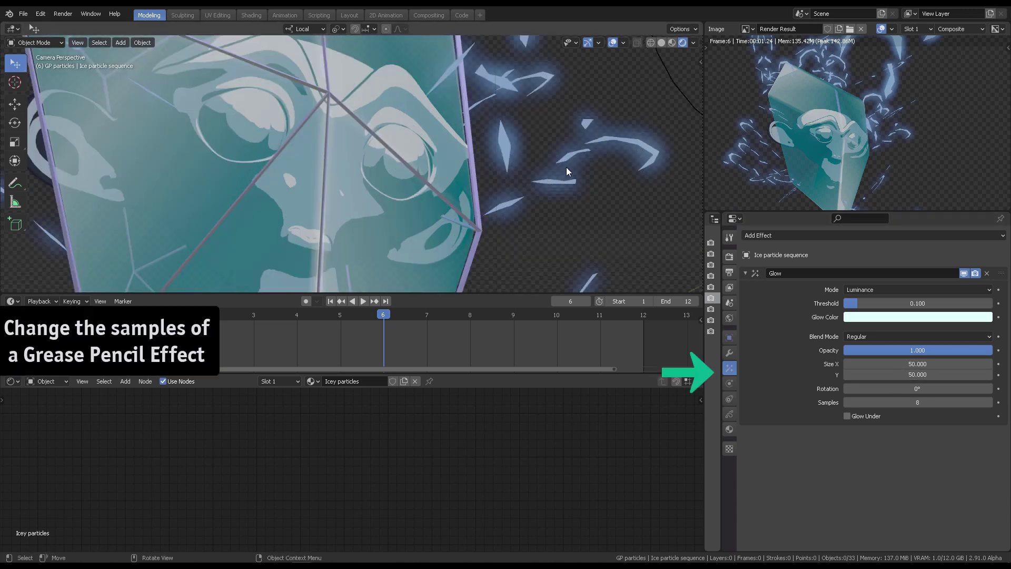
double_click(916, 402)
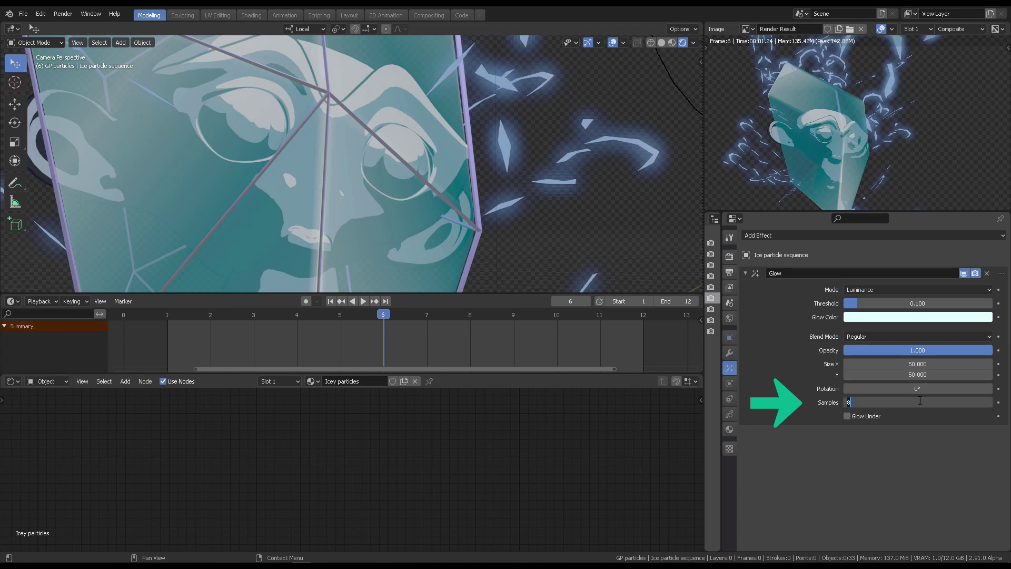
text(32)
key(Return)
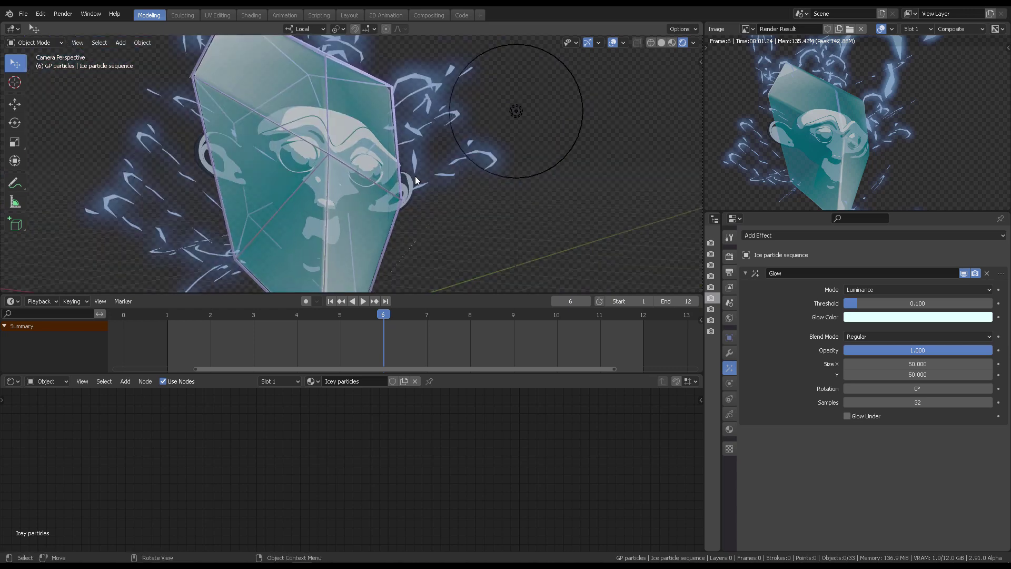
- Switch the render result display channels back to Color and Alpha for full colour
middle_drag(417, 180, 480, 183)
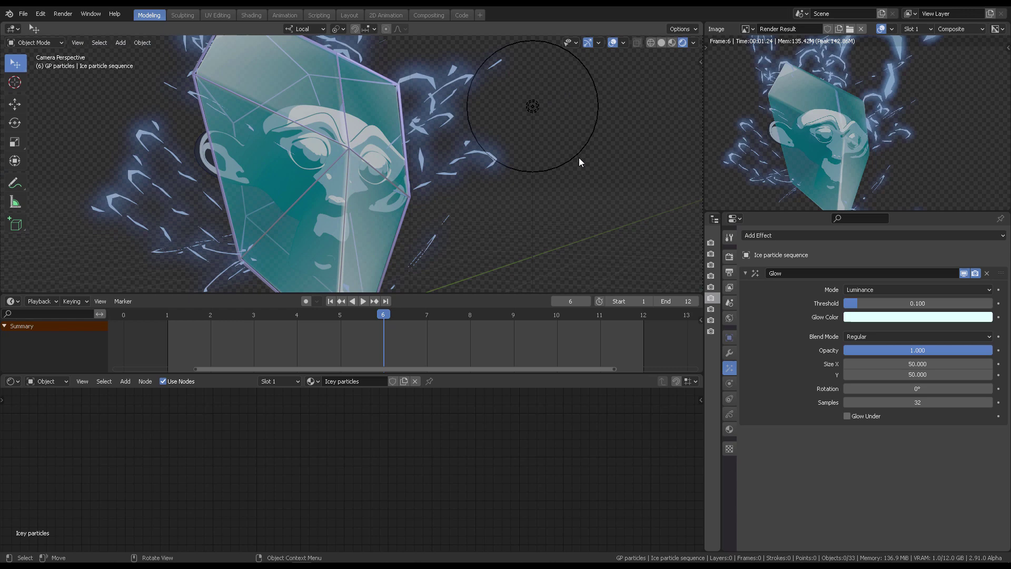
scroll(941, 93, up, 5)
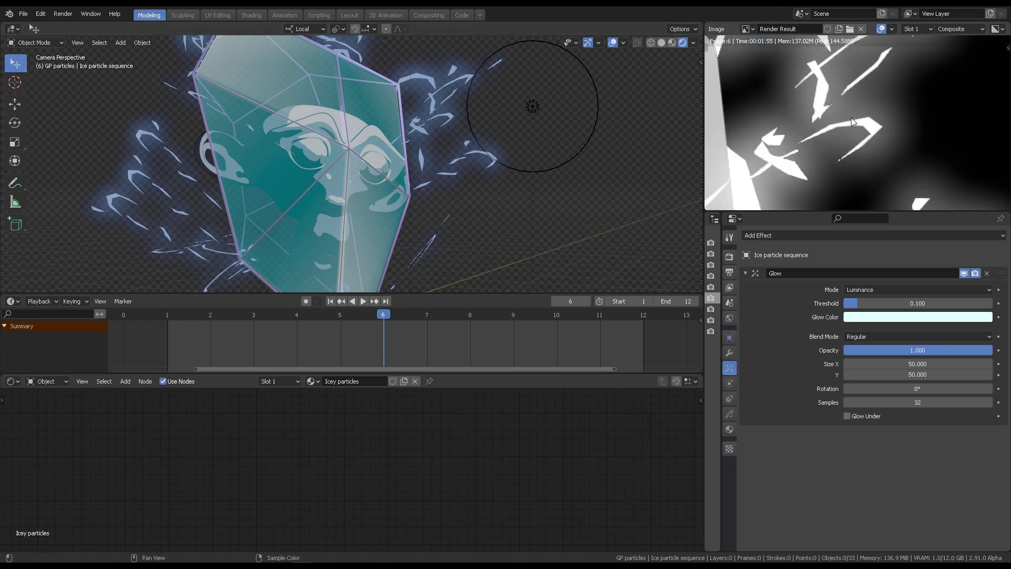
click(997, 29)
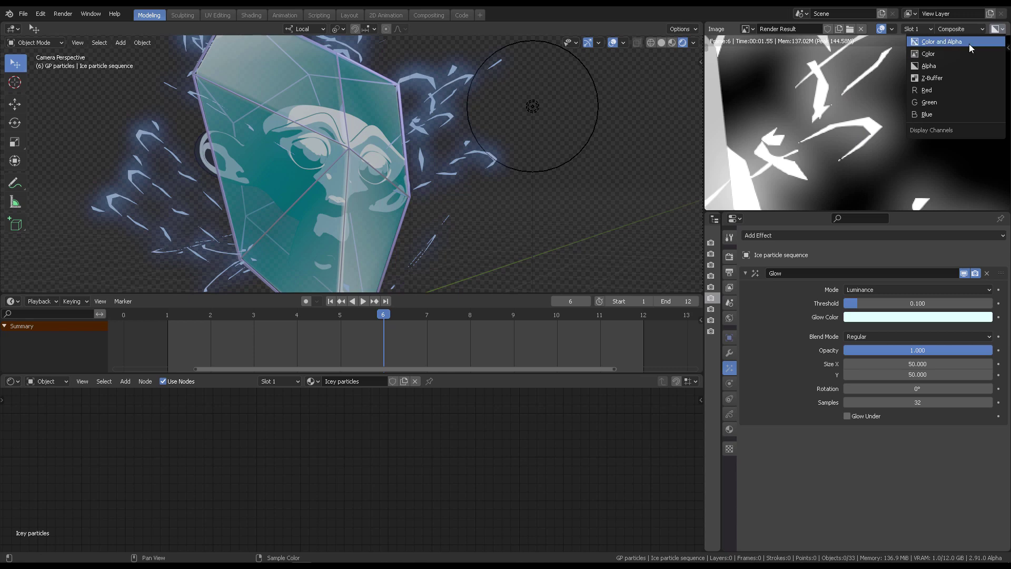
click(969, 43)
scroll(847, 118, down, 5)
scroll(847, 117, down, 2)
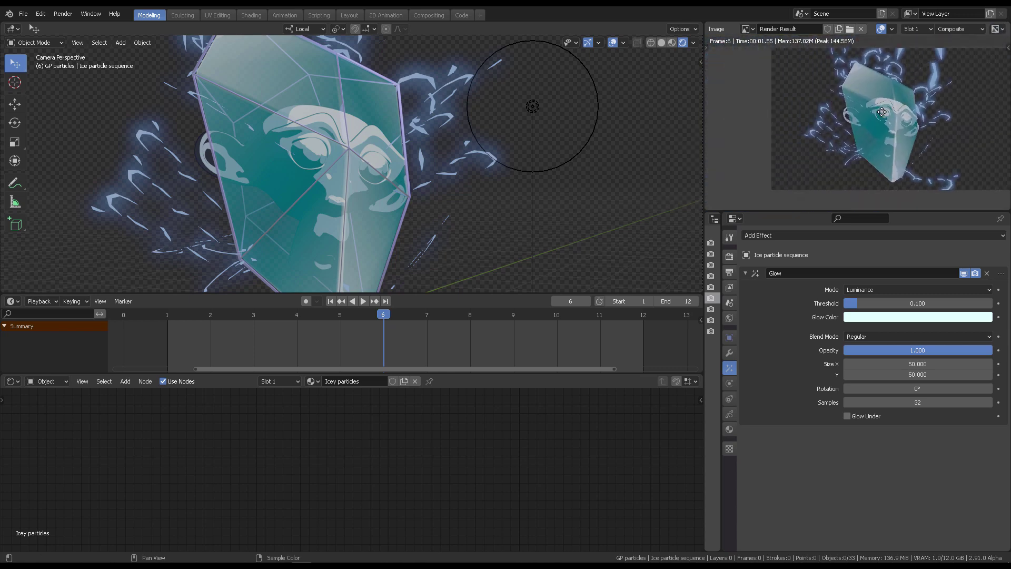
scroll(438, 148, down, 3)
scroll(458, 148, down, 2)
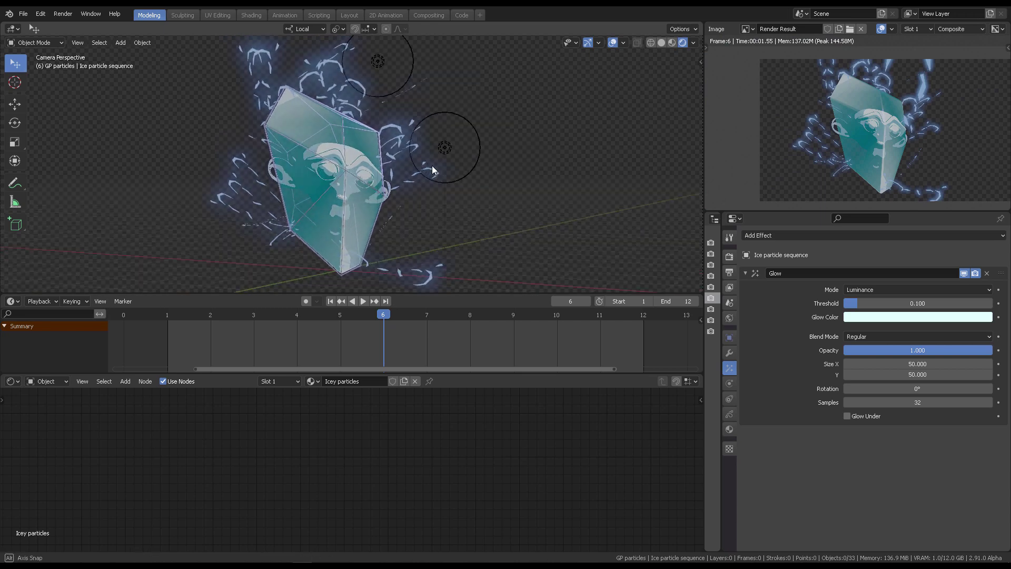
- Orbit around the crystal head and scrub the timeline forward through the particle animation
mouse_move(452, 164)
middle_down()
mouse_move(383, 176)
mouse_move(442, 166)
middle_up()
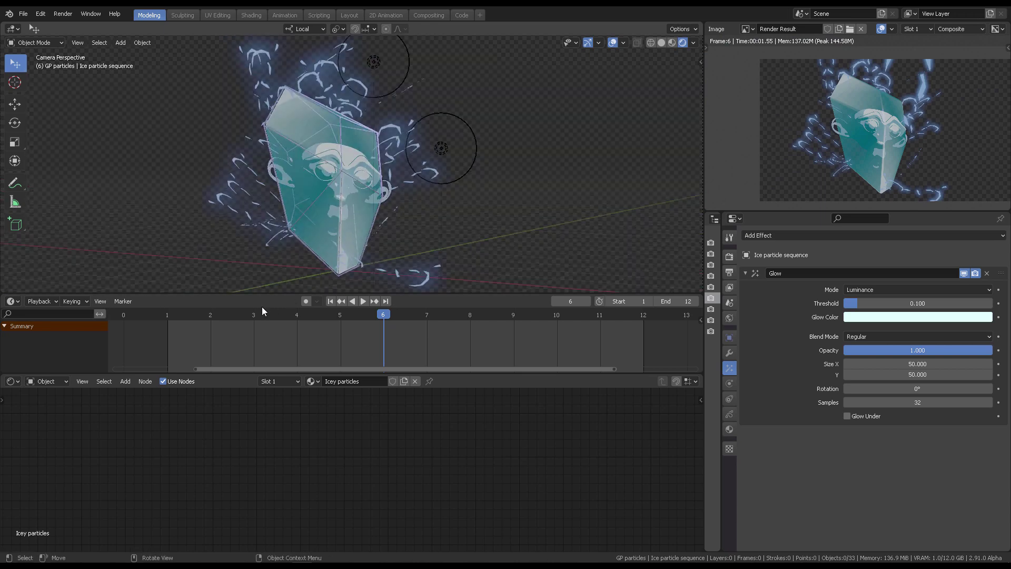
mouse_move(261, 315)
mouse_down()
mouse_move(189, 316)
mouse_move(340, 315)
mouse_up()
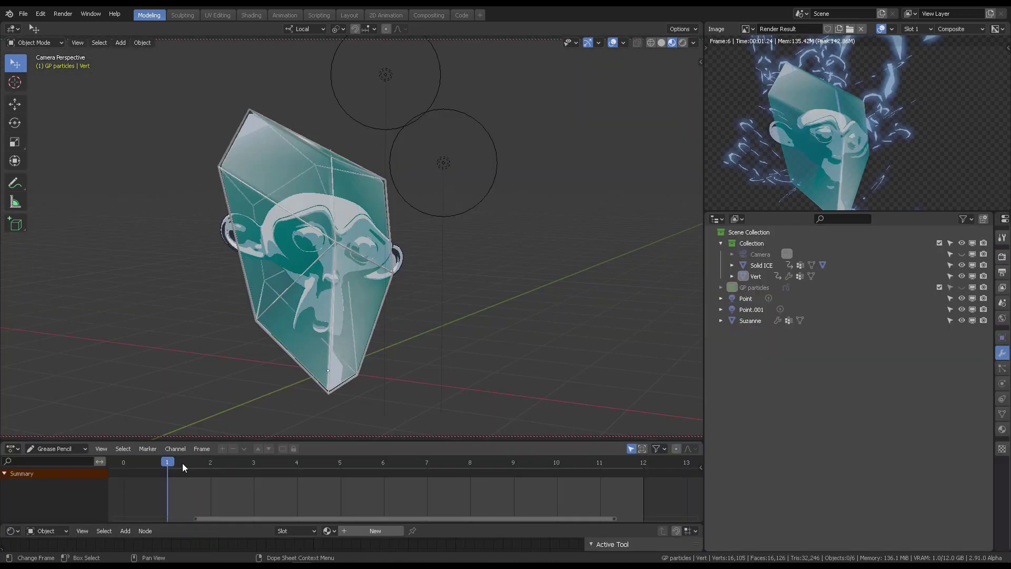
drag(182, 464, 629, 469)
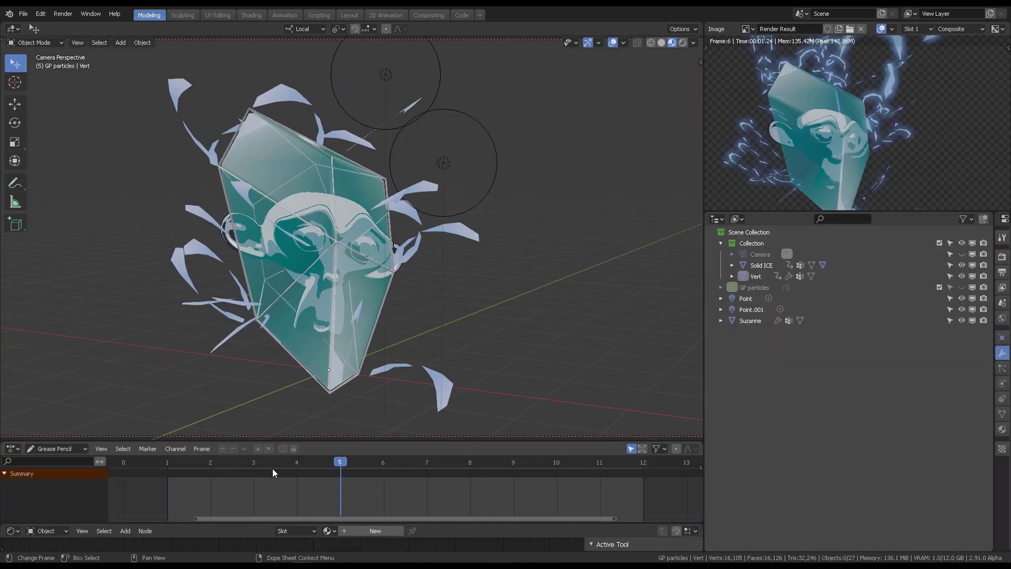